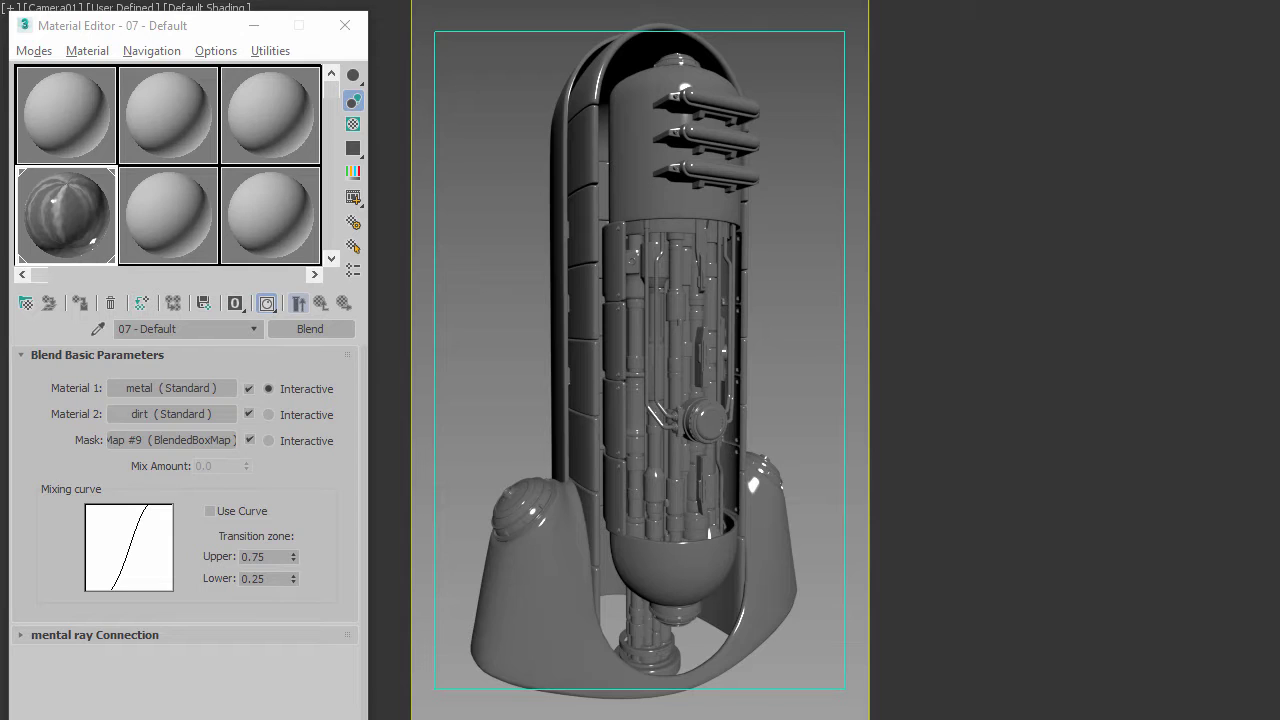
# Open the Map #9 BlendedBoxMap mask parameters of material 07 - Default
pyautogui.click(208, 441)
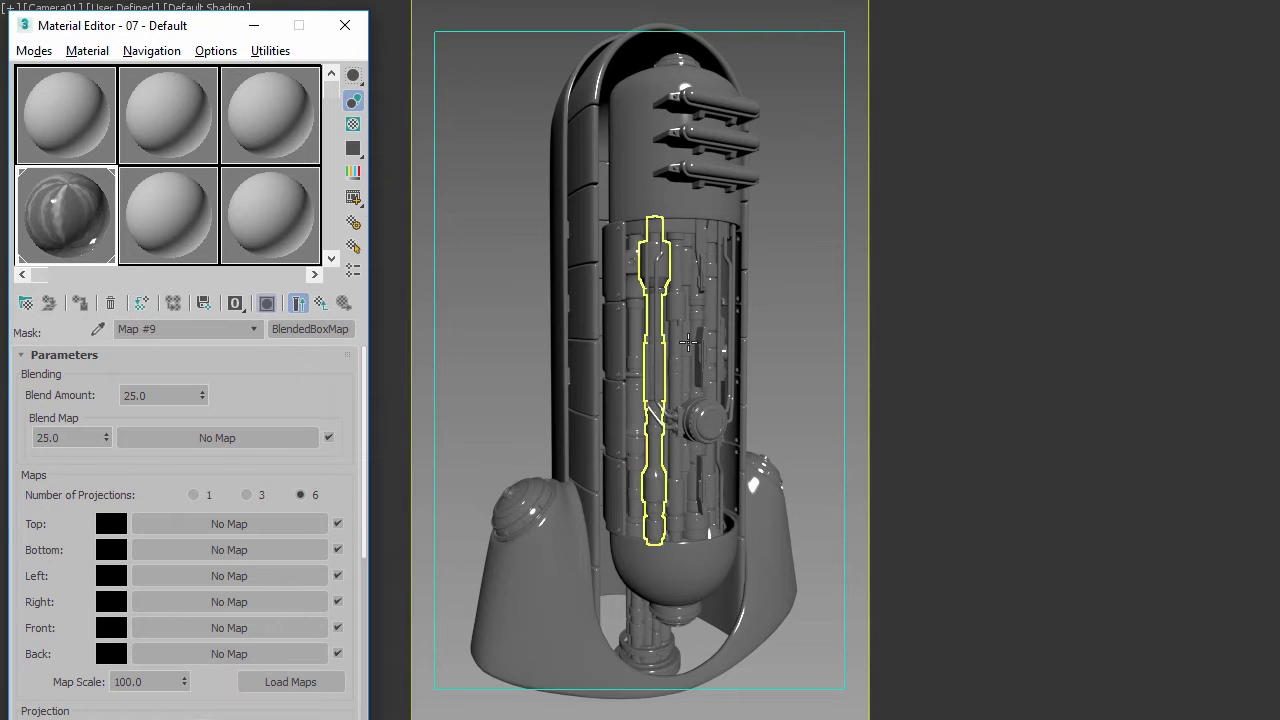
# Deselect the scene and scroll to the BlendedBoxMap's Projection and Transforms rollouts
pyautogui.click(797, 260)
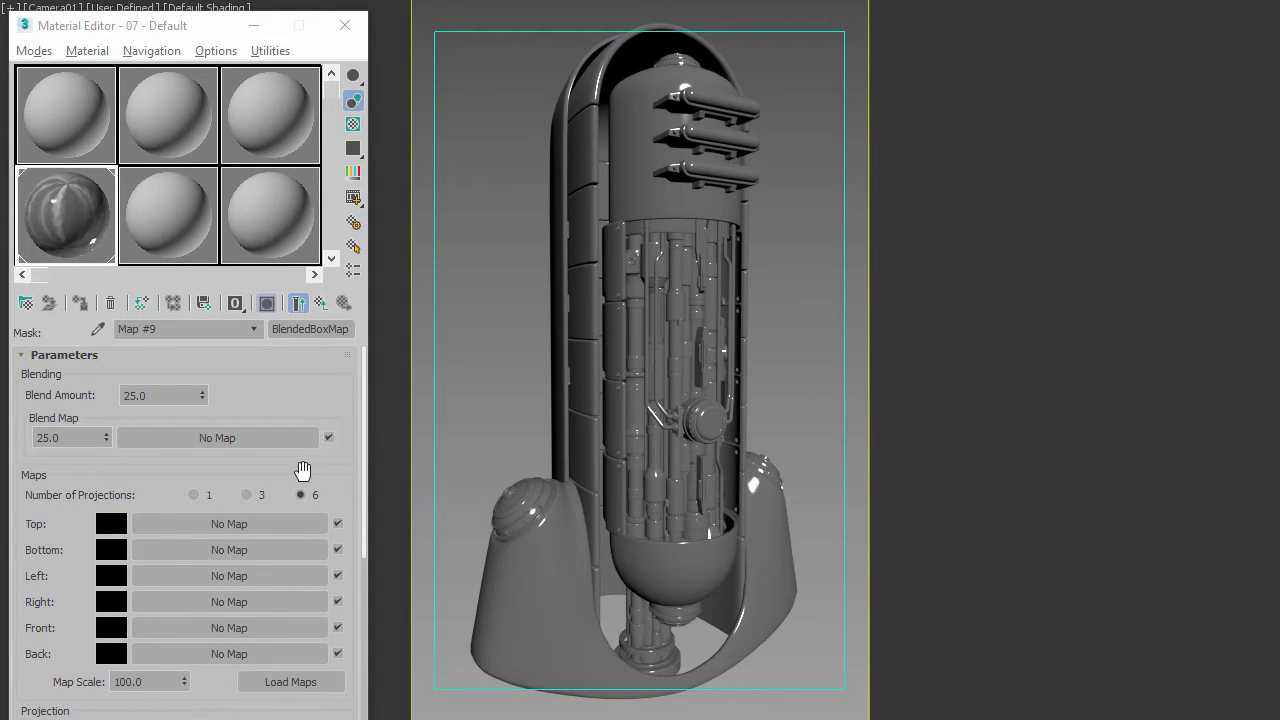
pyautogui.scroll(-2, 285, 473)
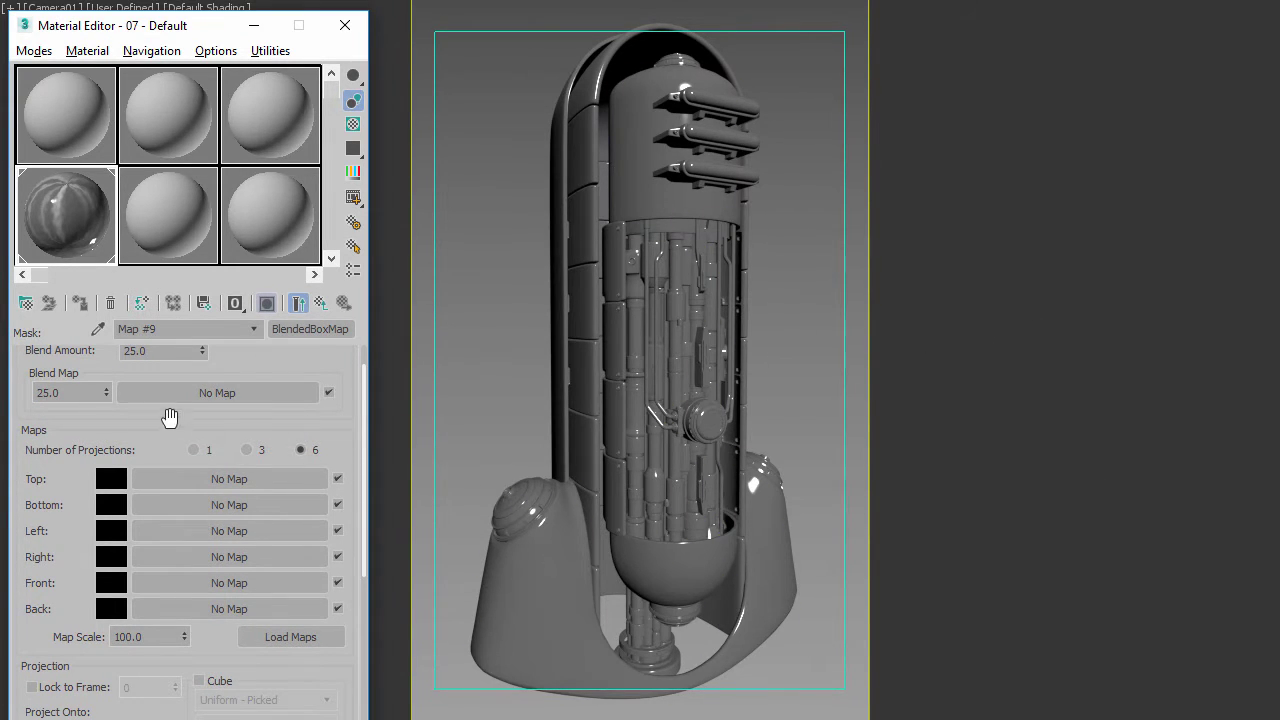
pyautogui.moveTo(243, 426); pyautogui.dragTo(250, 364)
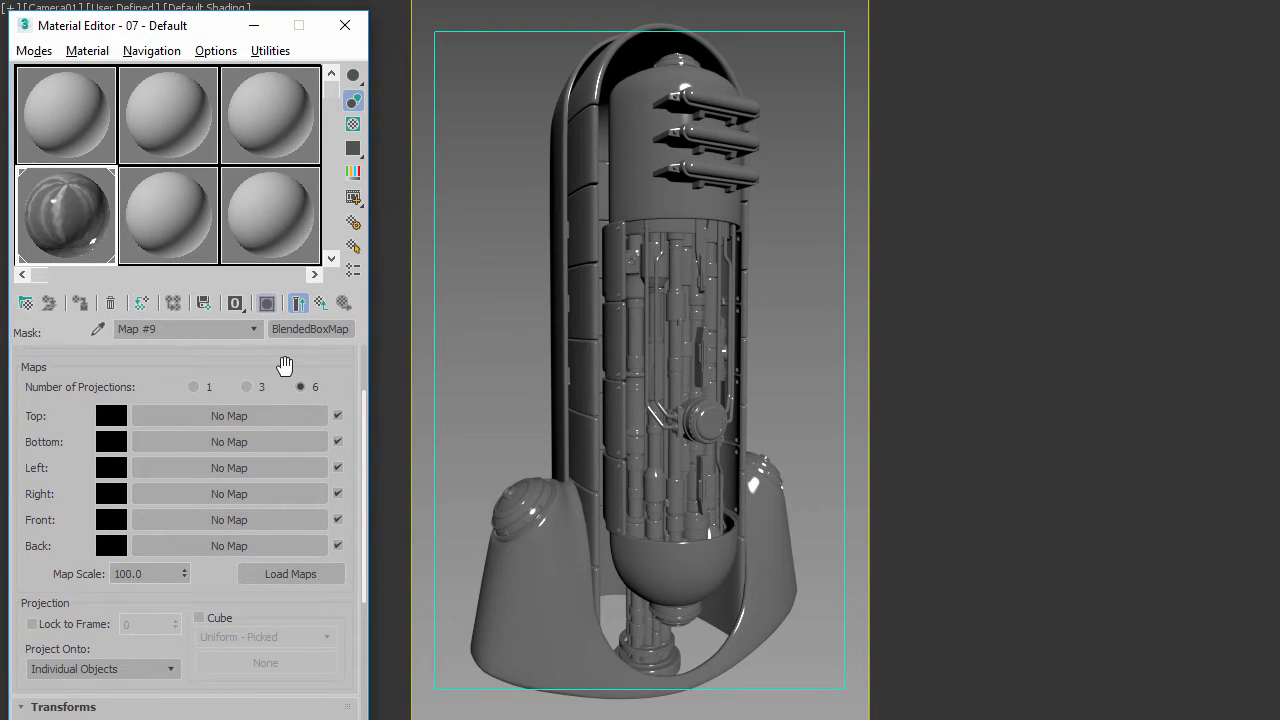
pyautogui.scroll(-1, 270, 420)
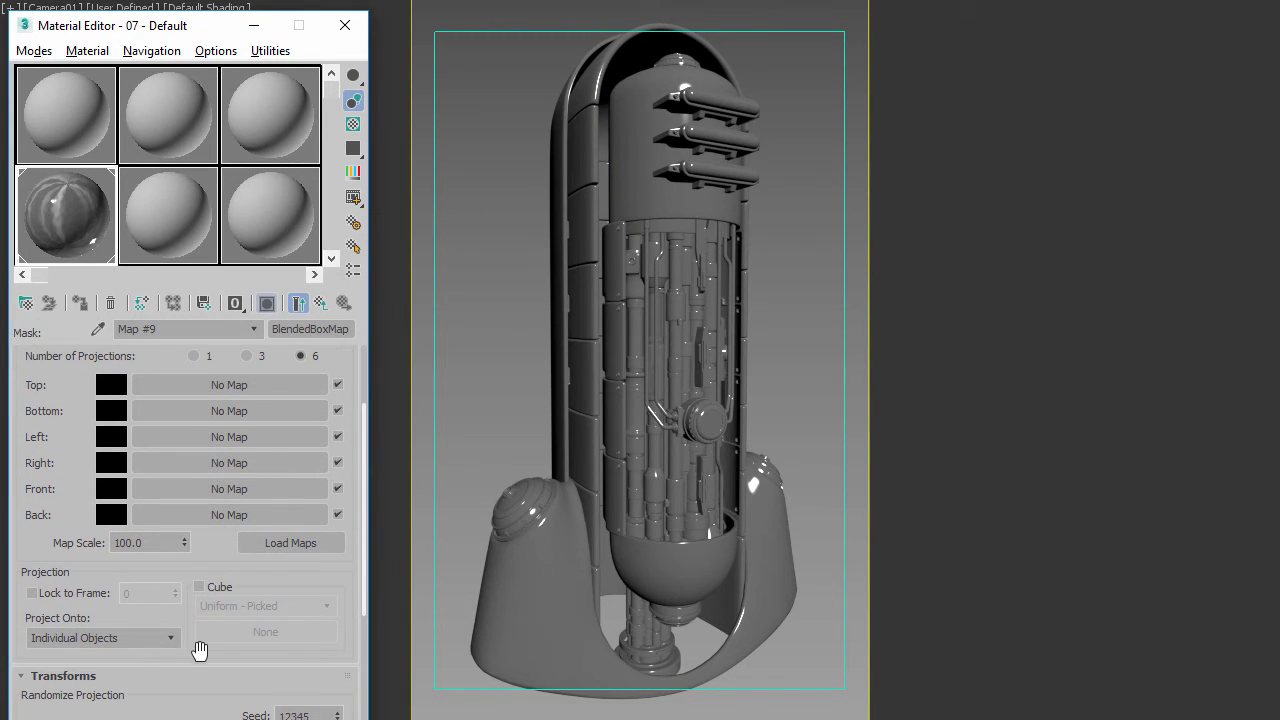
pyautogui.moveTo(200, 651); pyautogui.dragTo(243, 588)
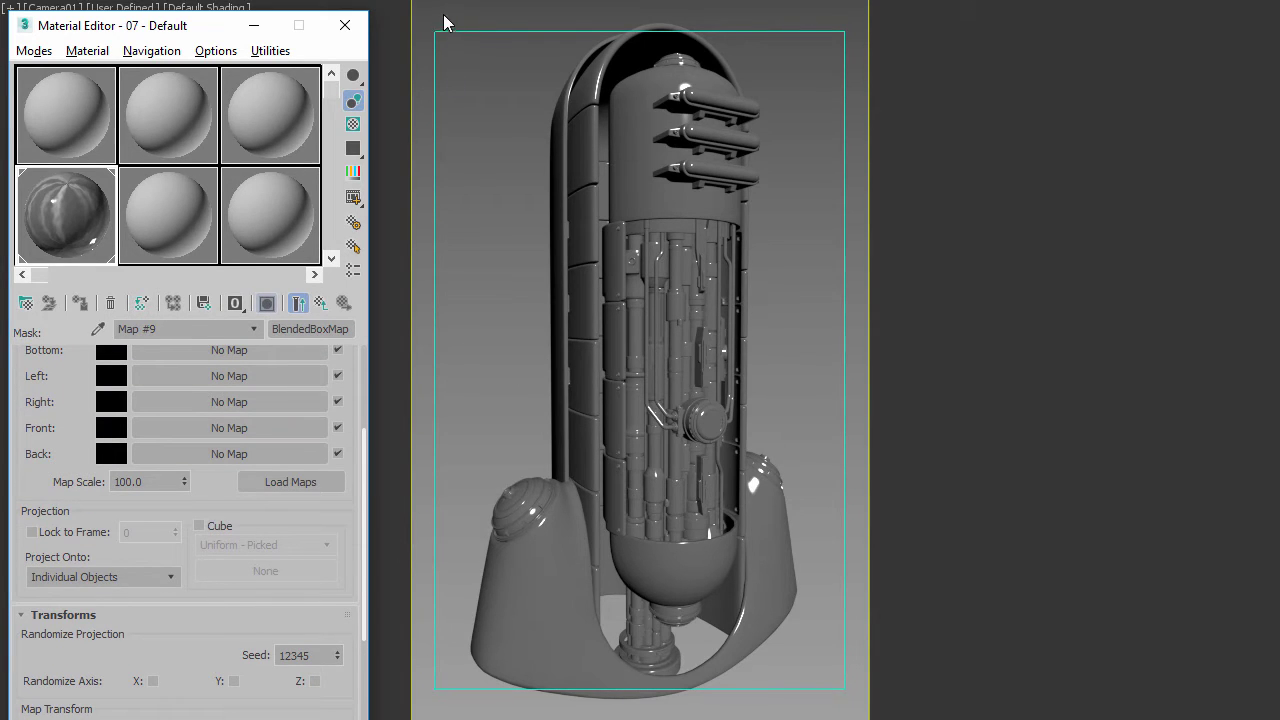
# Select all robot parts, set Multiple Objects at Once, enable Cube, and create a projection box from selected nodes
pyautogui.moveTo(443, 20); pyautogui.dragTo(842, 712)
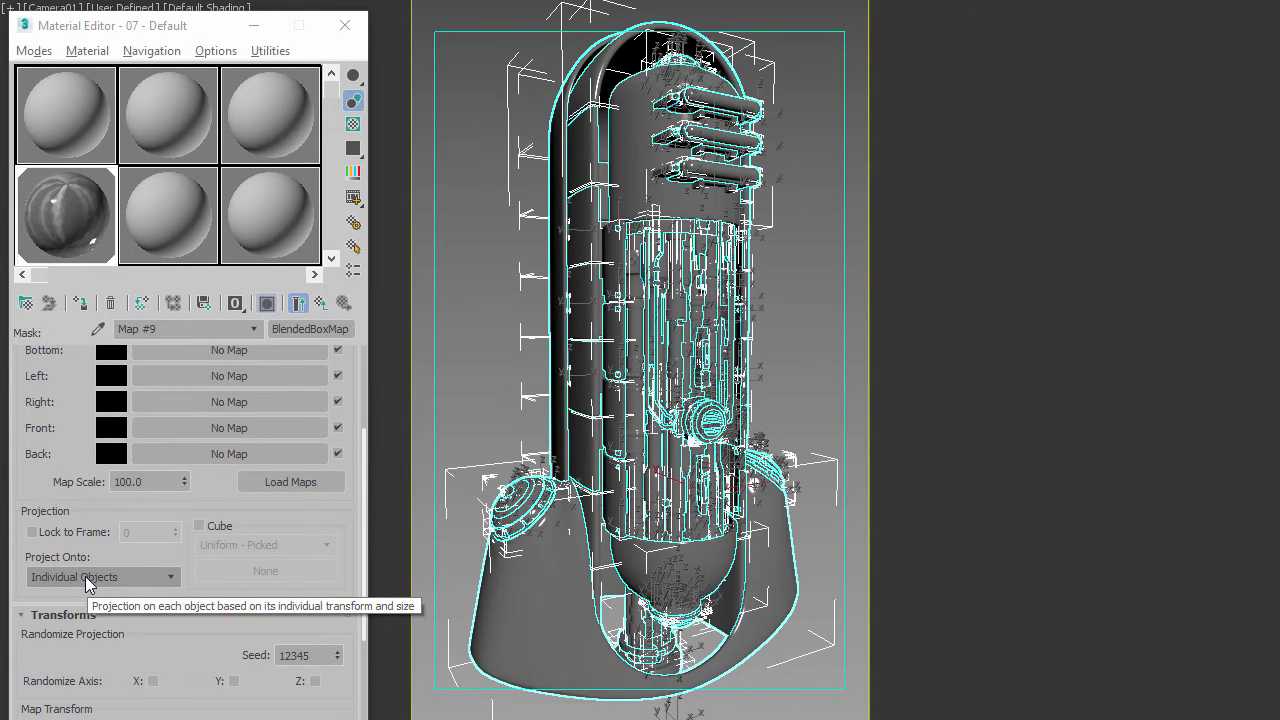
pyautogui.click(116, 576)
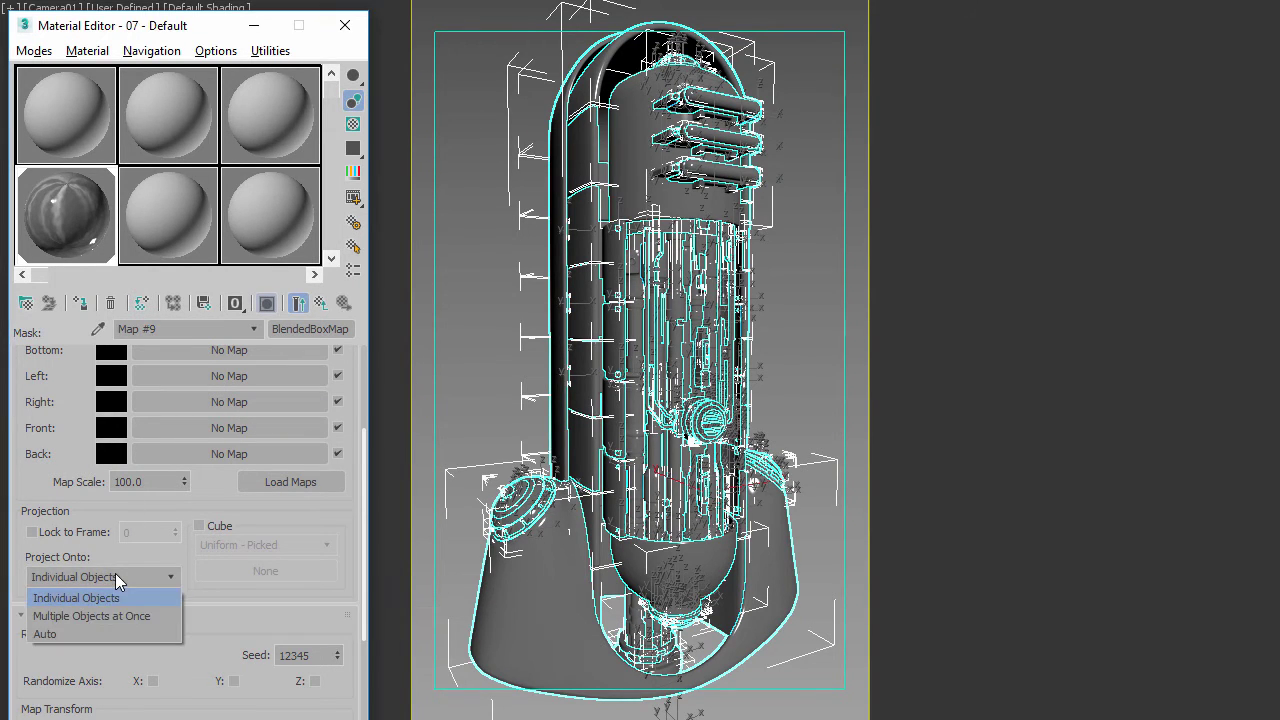
pyautogui.click(106, 616)
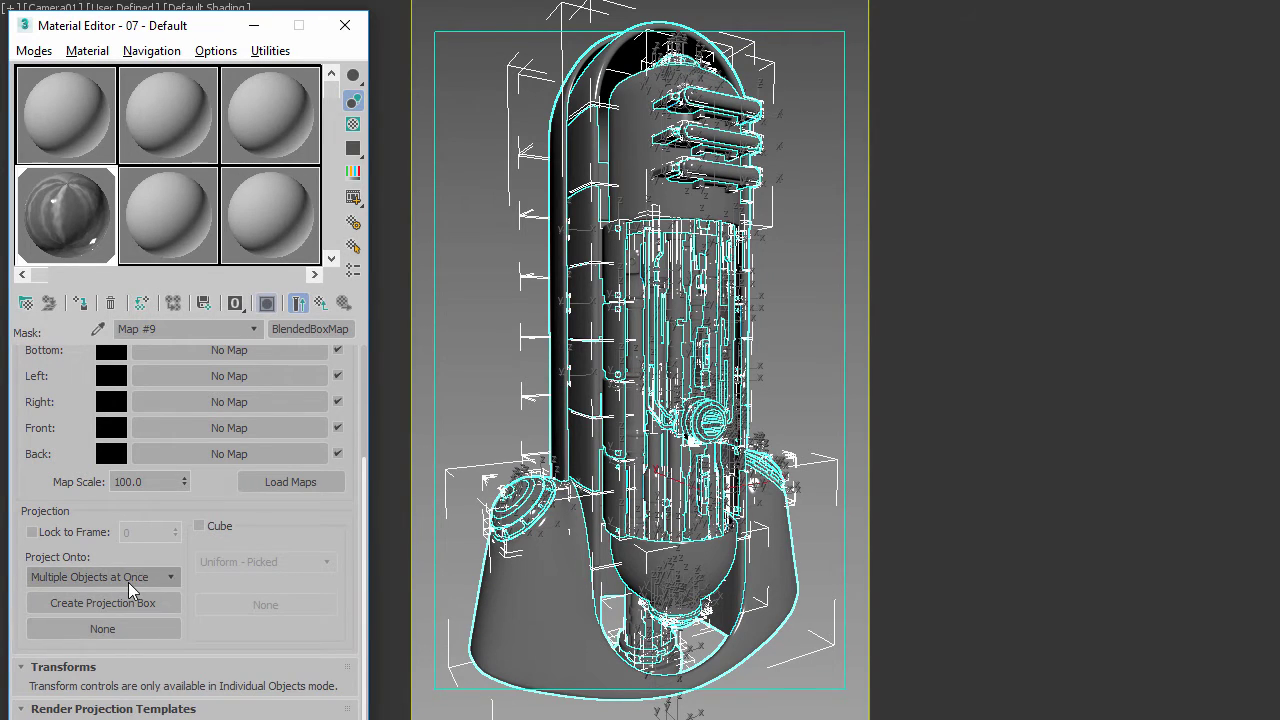
pyautogui.click(198, 526)
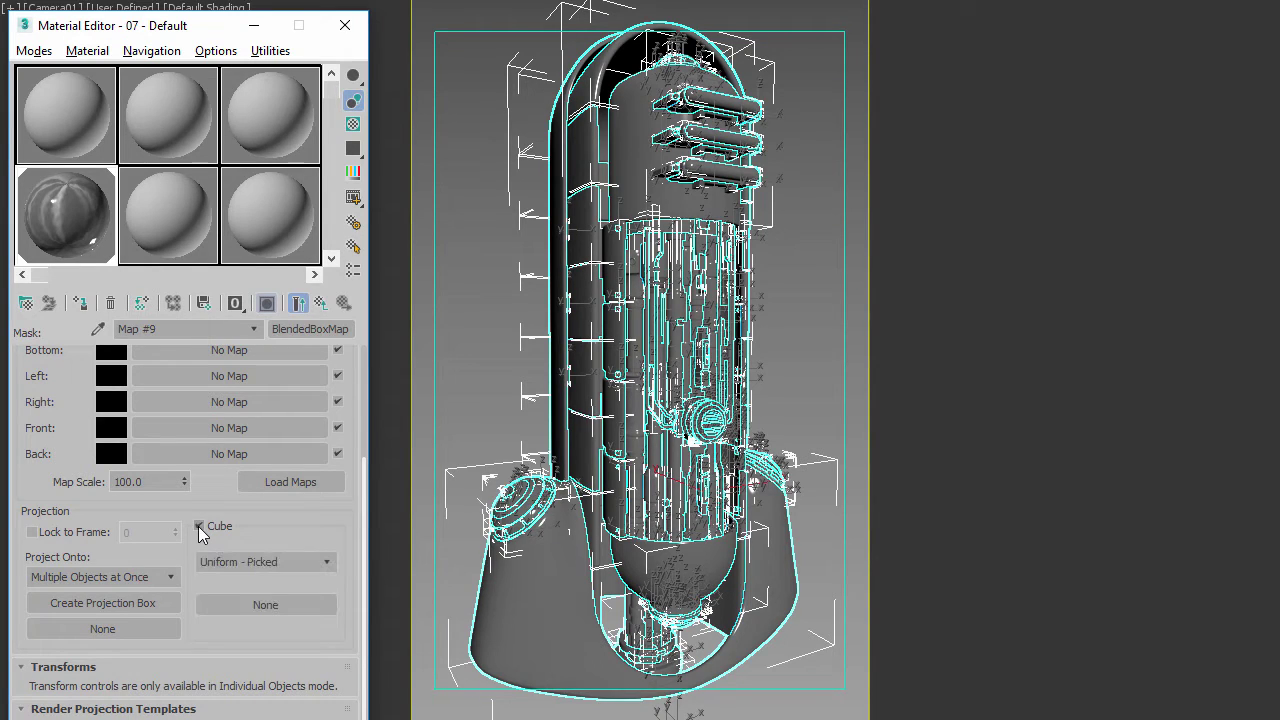
pyautogui.click(149, 604)
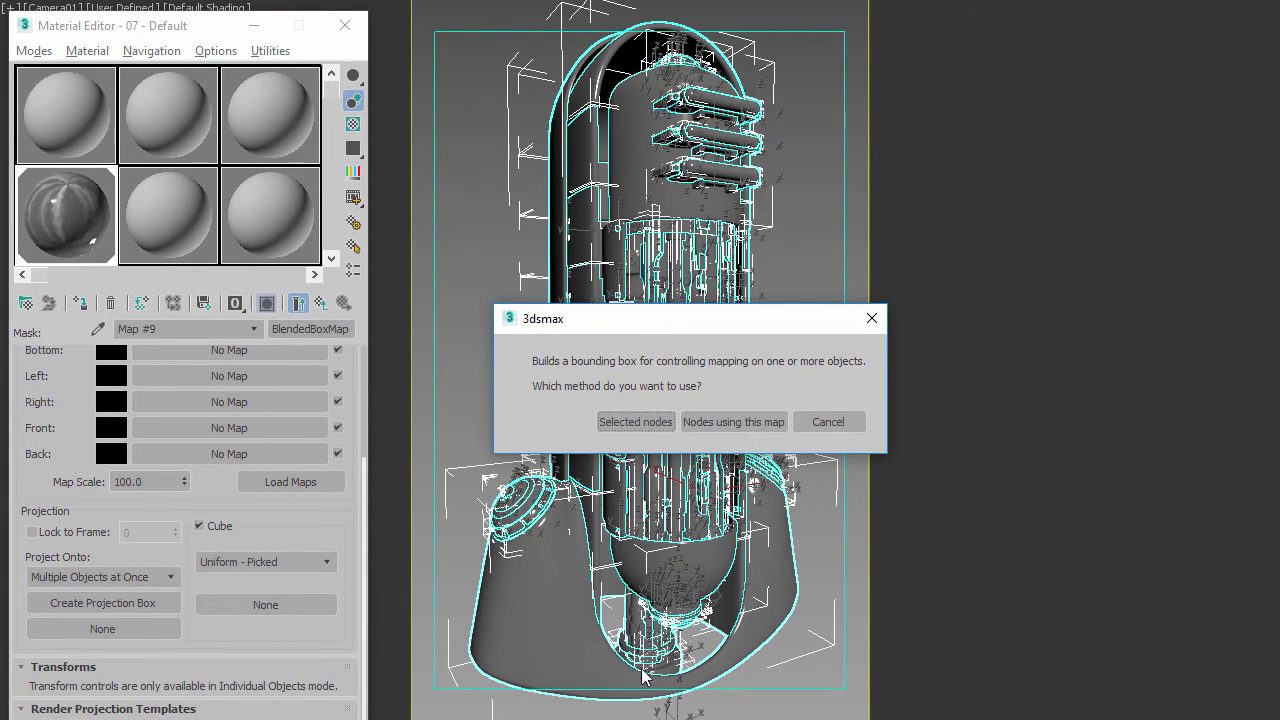
pyautogui.click(636, 422)
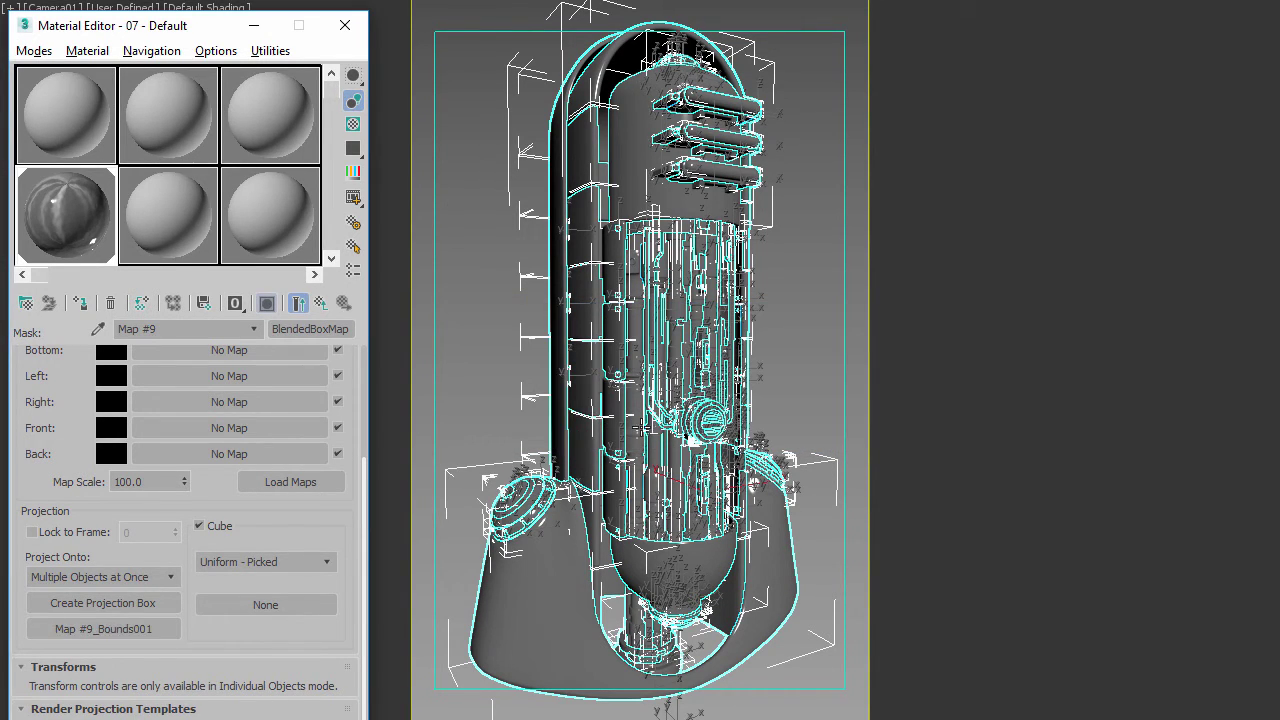
# Switch to four viewports and frame the robot to inspect the Map #9_Bounds001 cube box
pyautogui.click(822, 338)
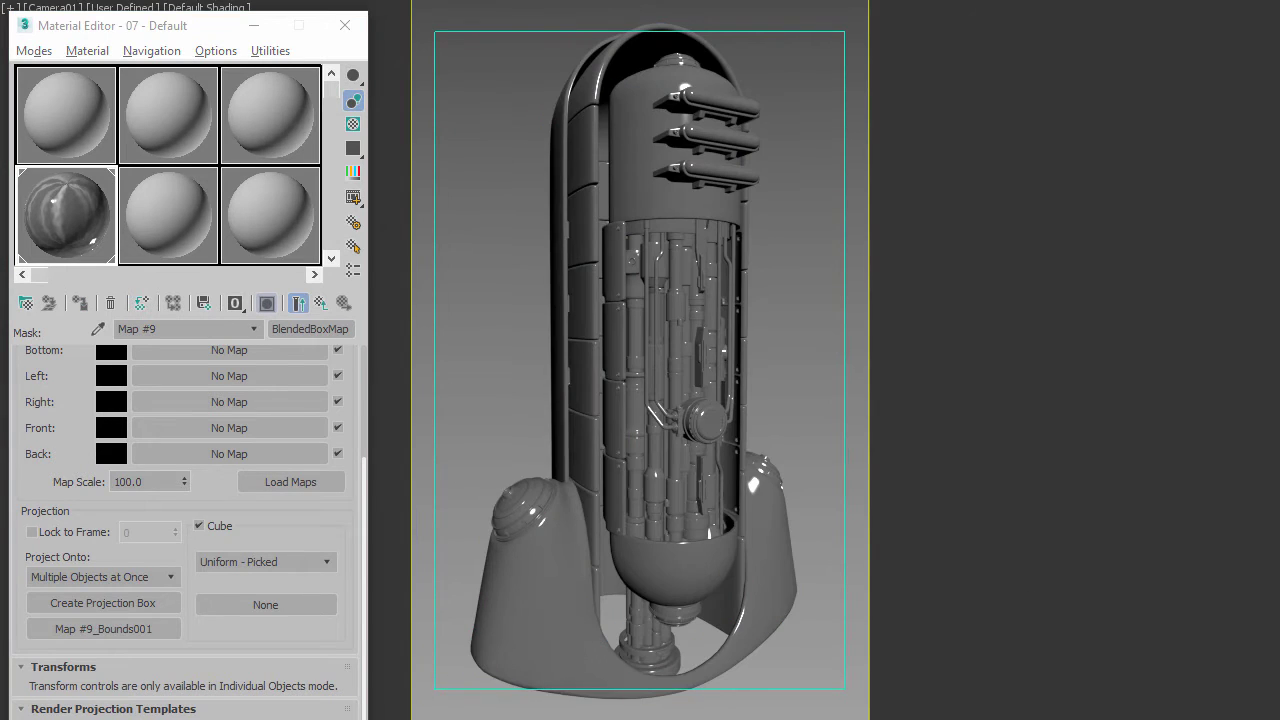
pyautogui.hotkey('alt', 'w')
pyautogui.scroll(-3, 1062, 130)
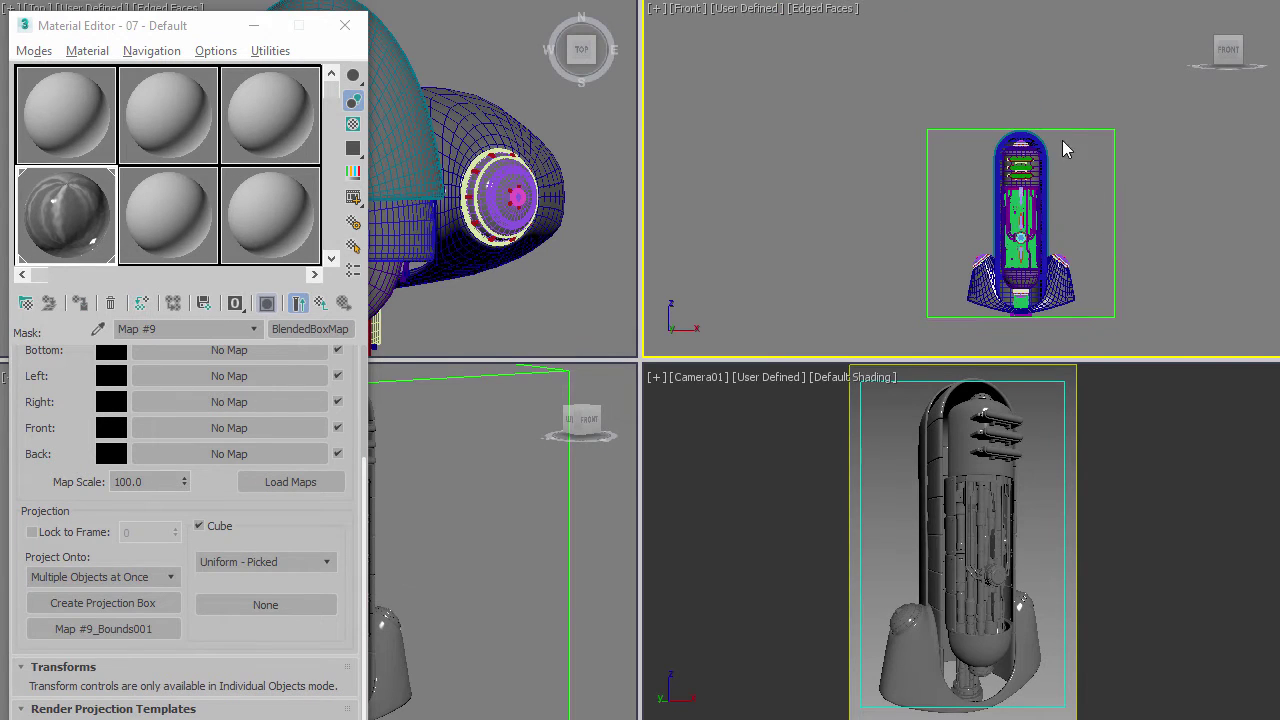
pyautogui.moveTo(1160, 184); pyautogui.dragTo(1159, 186)
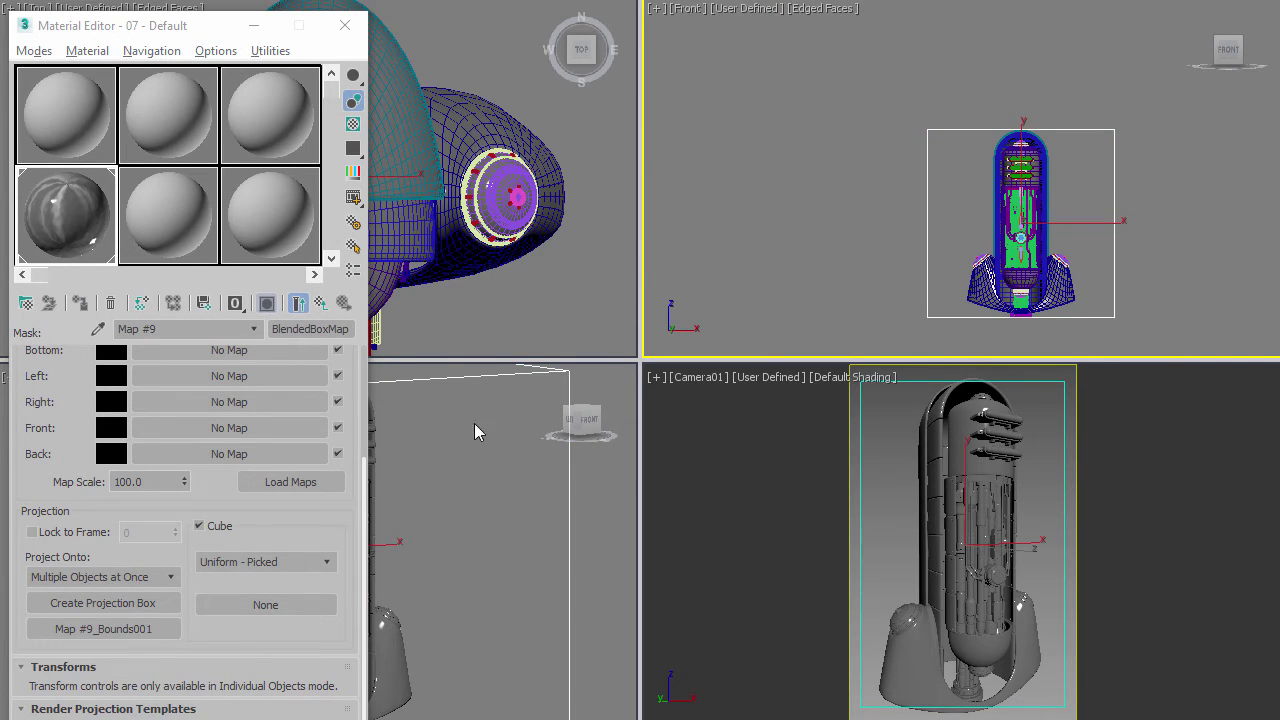
pyautogui.scroll(-5, 448, 445)
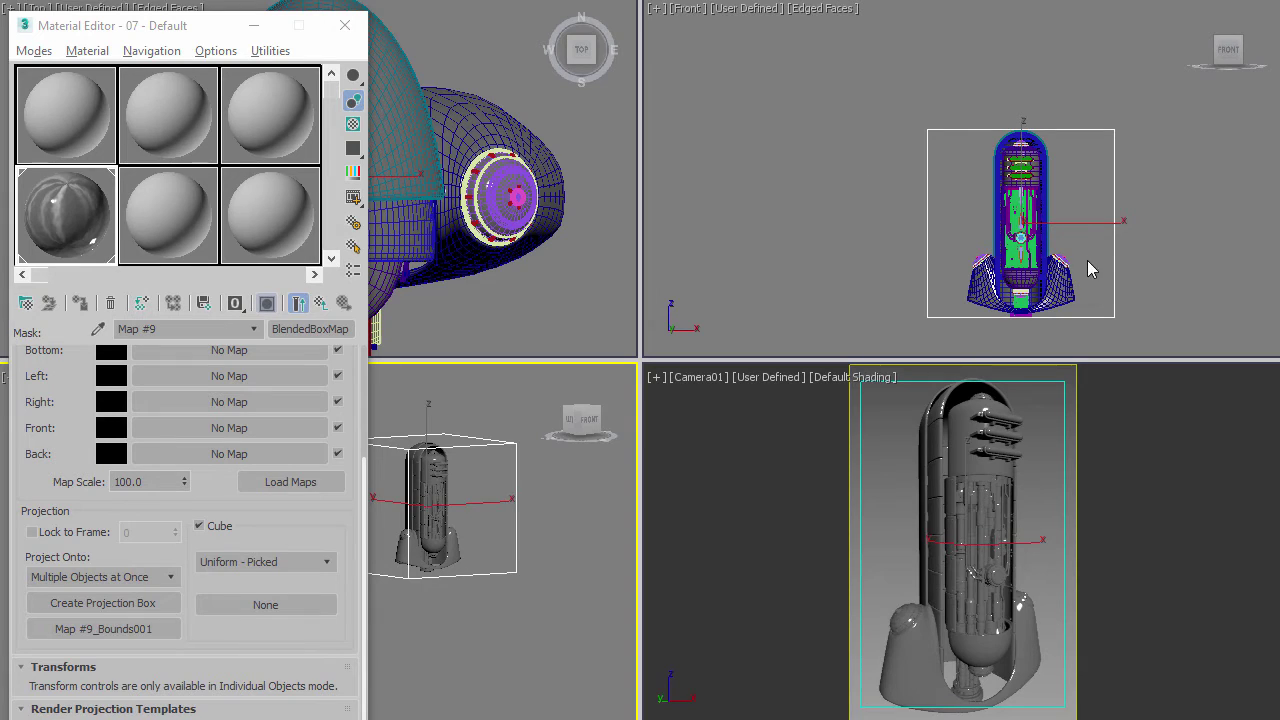
pyautogui.moveTo(491, 509); pyautogui.dragTo(507, 556, button='middle')
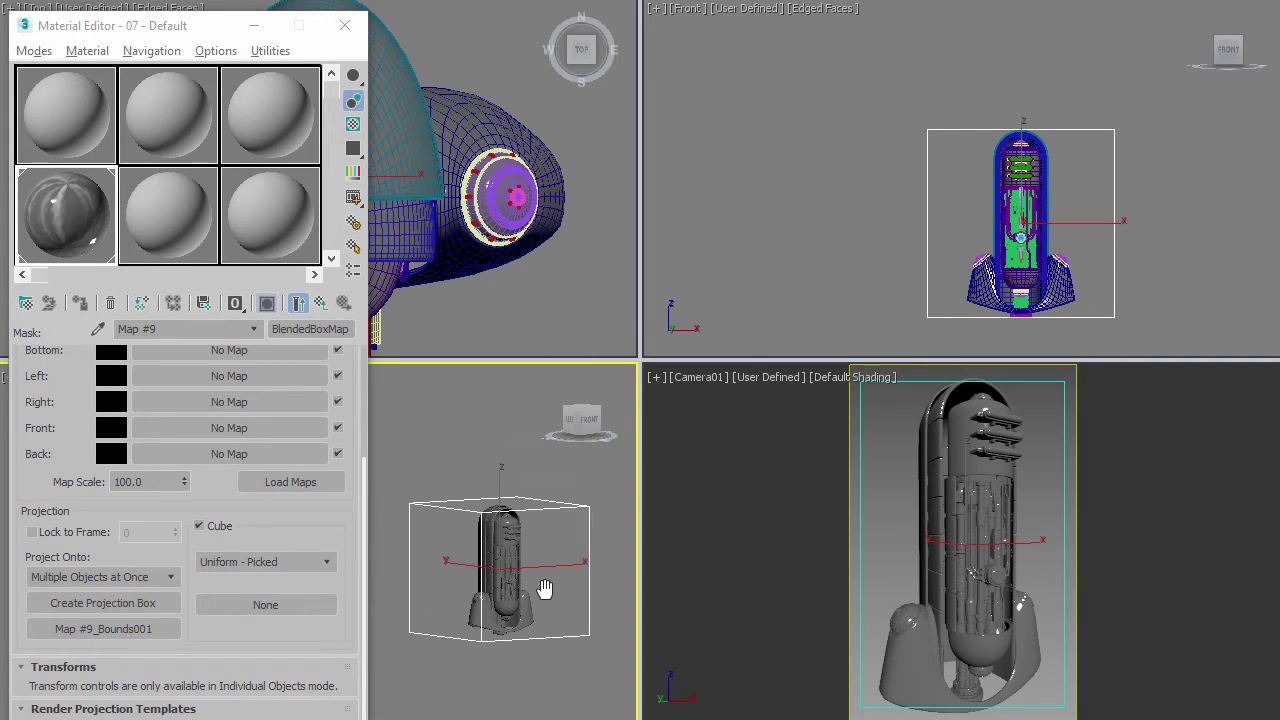
pyautogui.scroll(2, 544, 589)
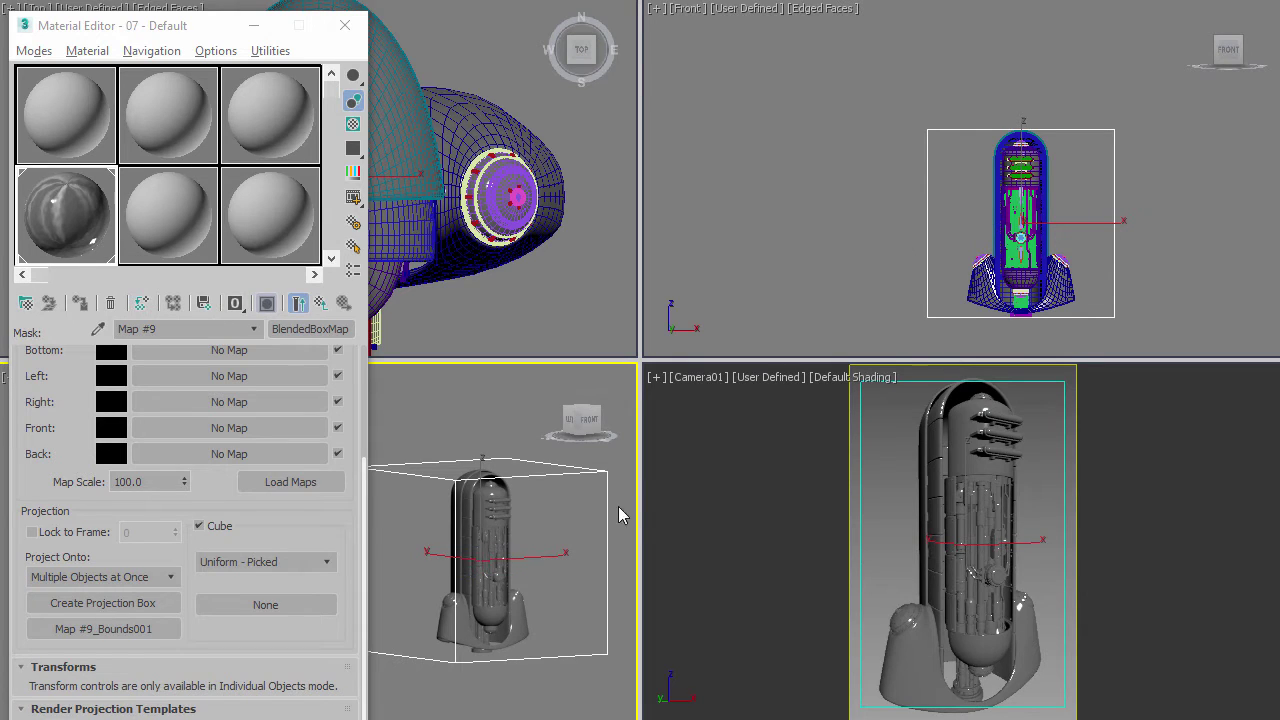
pyautogui.scroll(-2, 570, 568)
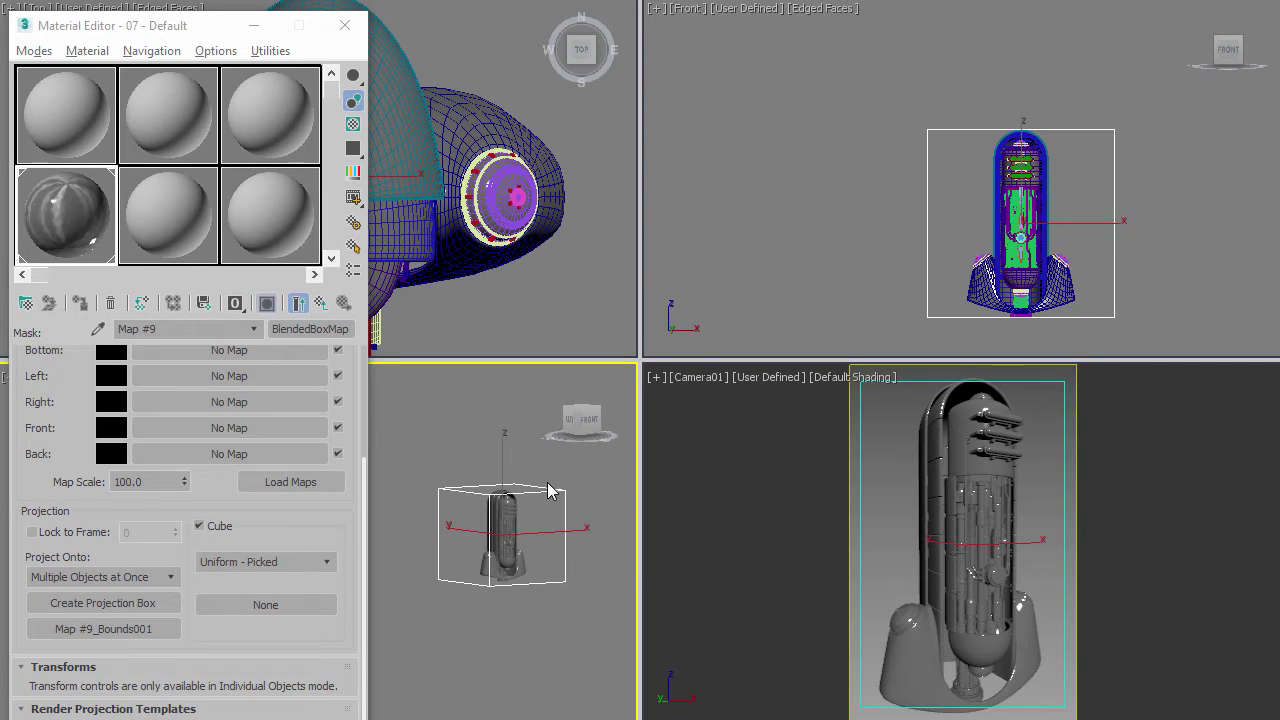
pyautogui.moveTo(546, 466); pyautogui.dragTo(575, 510)
# Set the projection template output to mo.png in the blended_cube_projection folder, accepting PNG options
pyautogui.click(265, 604)
pyautogui.scroll(-5, 257, 640)
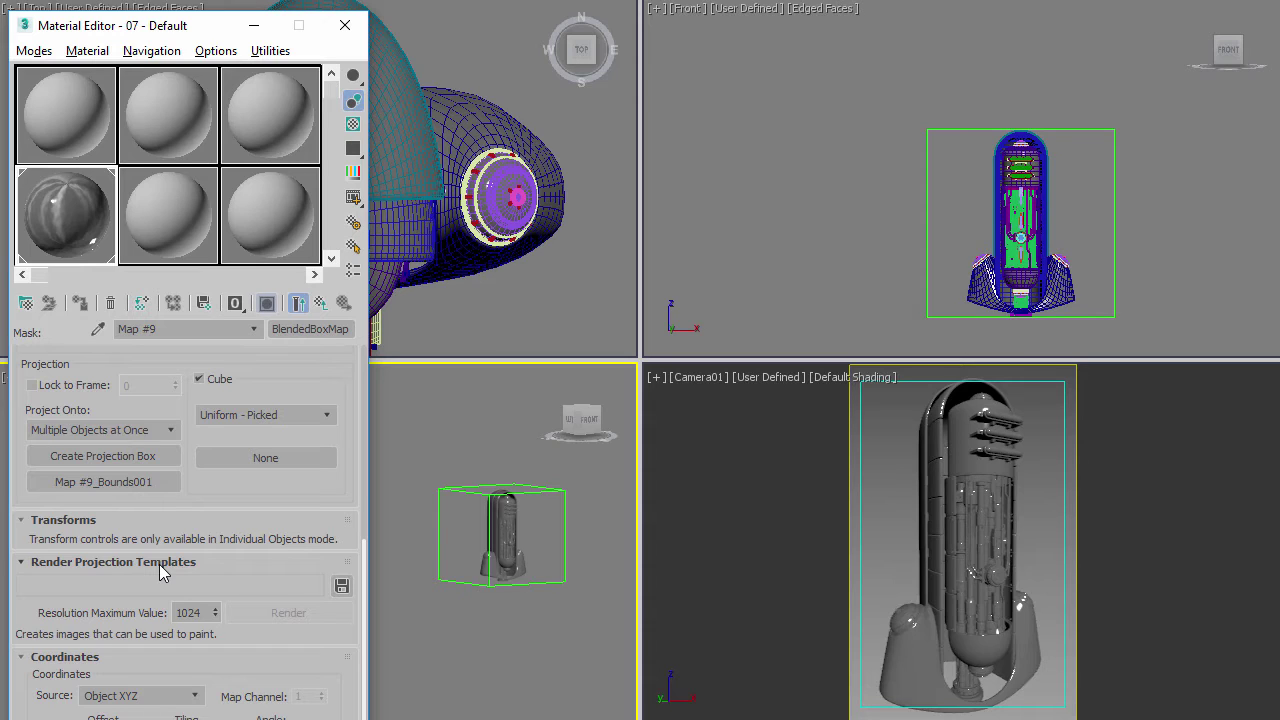
pyautogui.click(341, 586)
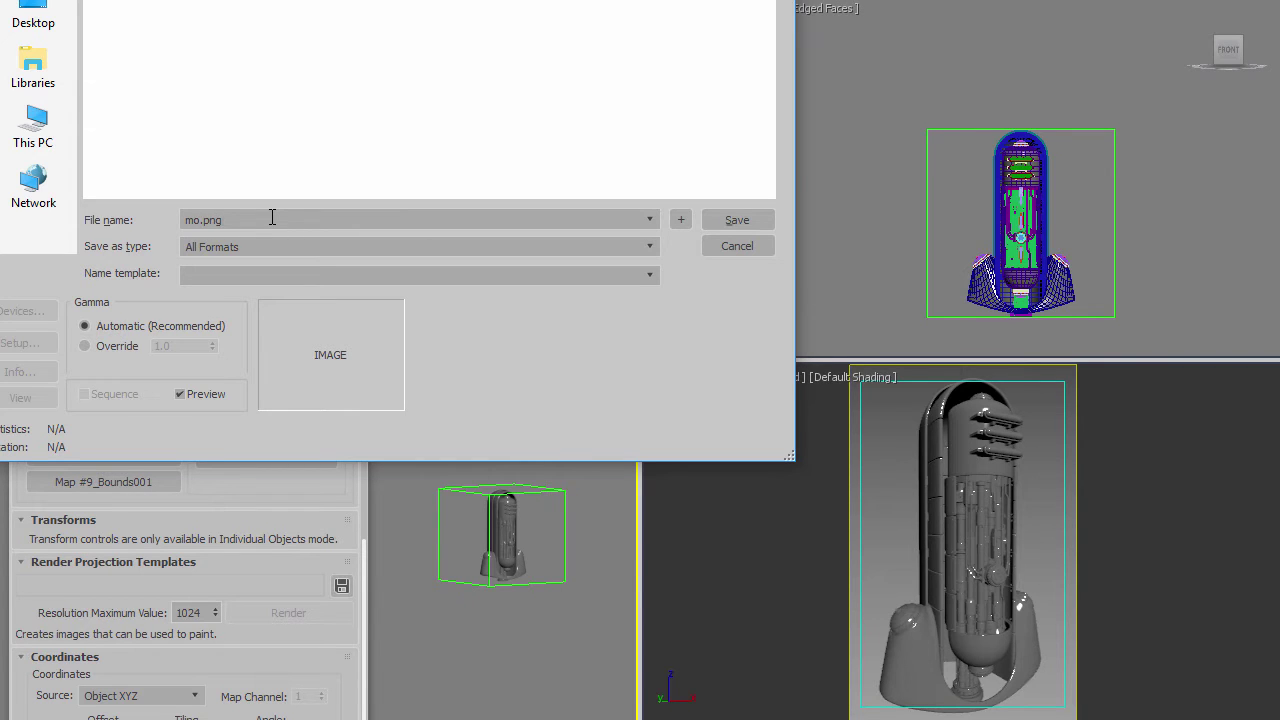
pyautogui.click(737, 220)
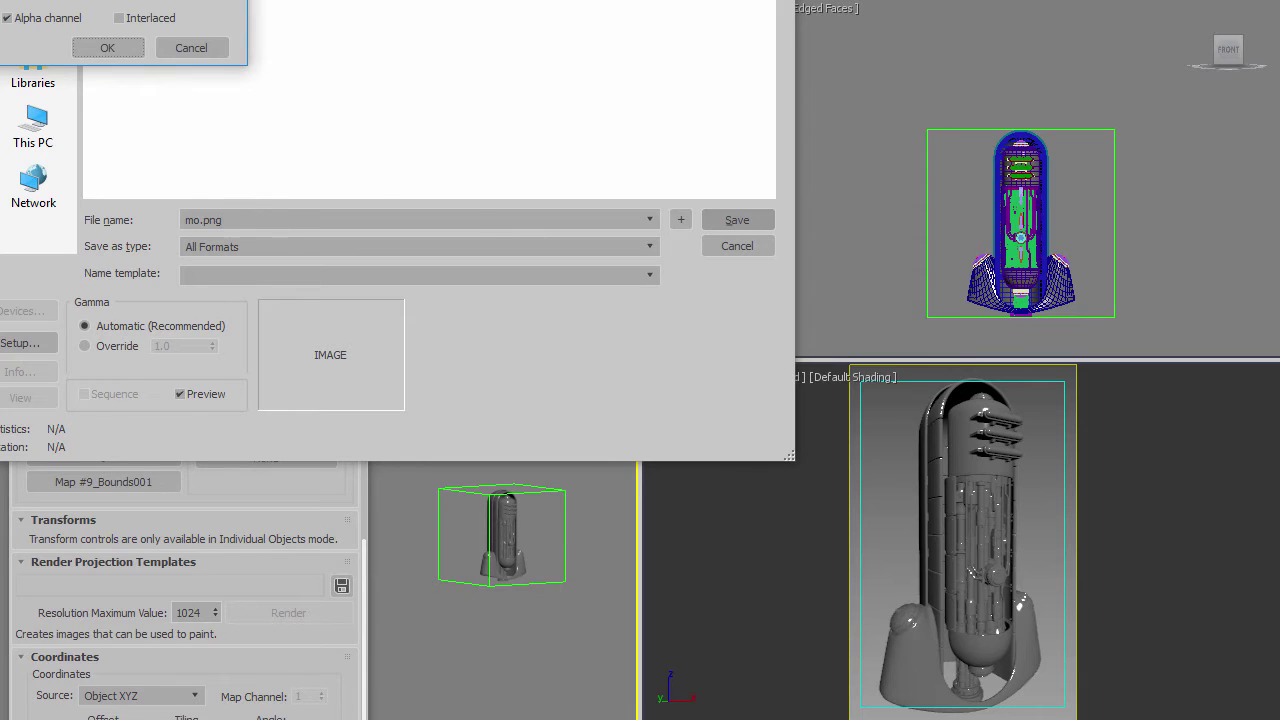
pyautogui.click(336, 230)
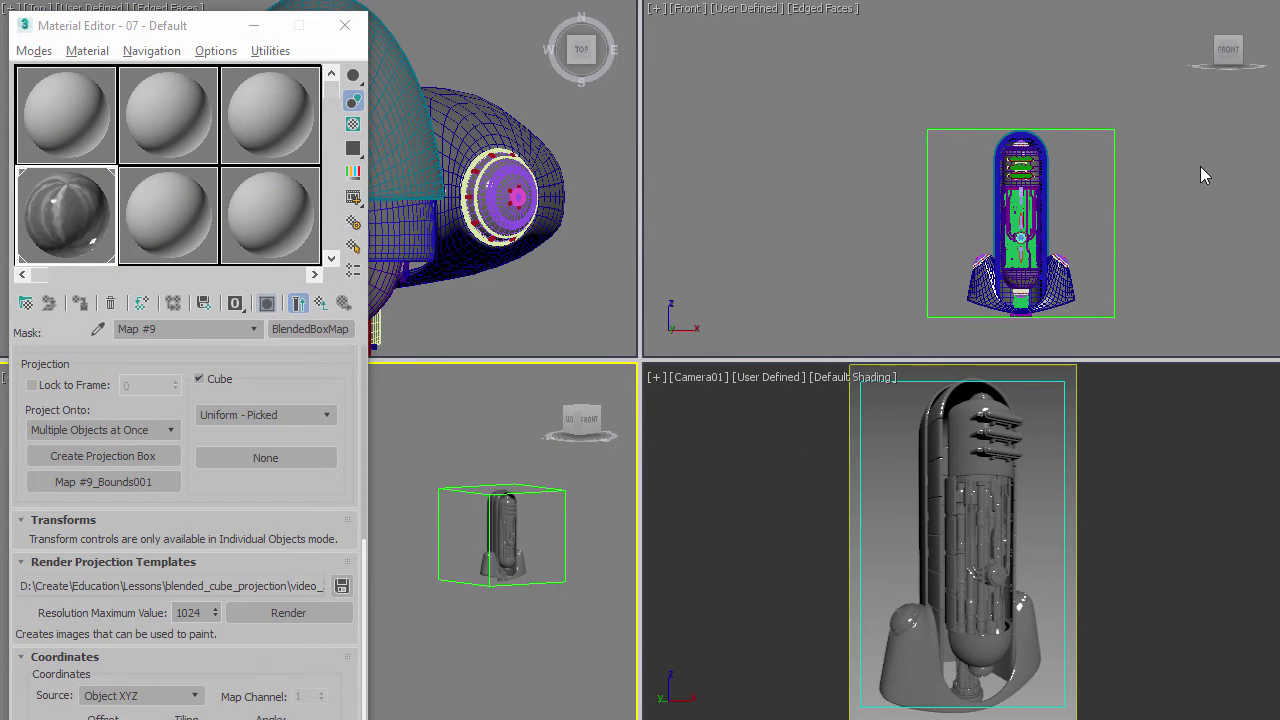
# Zoom the Front view to the selected robot and render the six mo projection templates
pyautogui.click(1114, 177)
pyautogui.moveTo(1022, 272); pyautogui.dragTo(1045, 259)
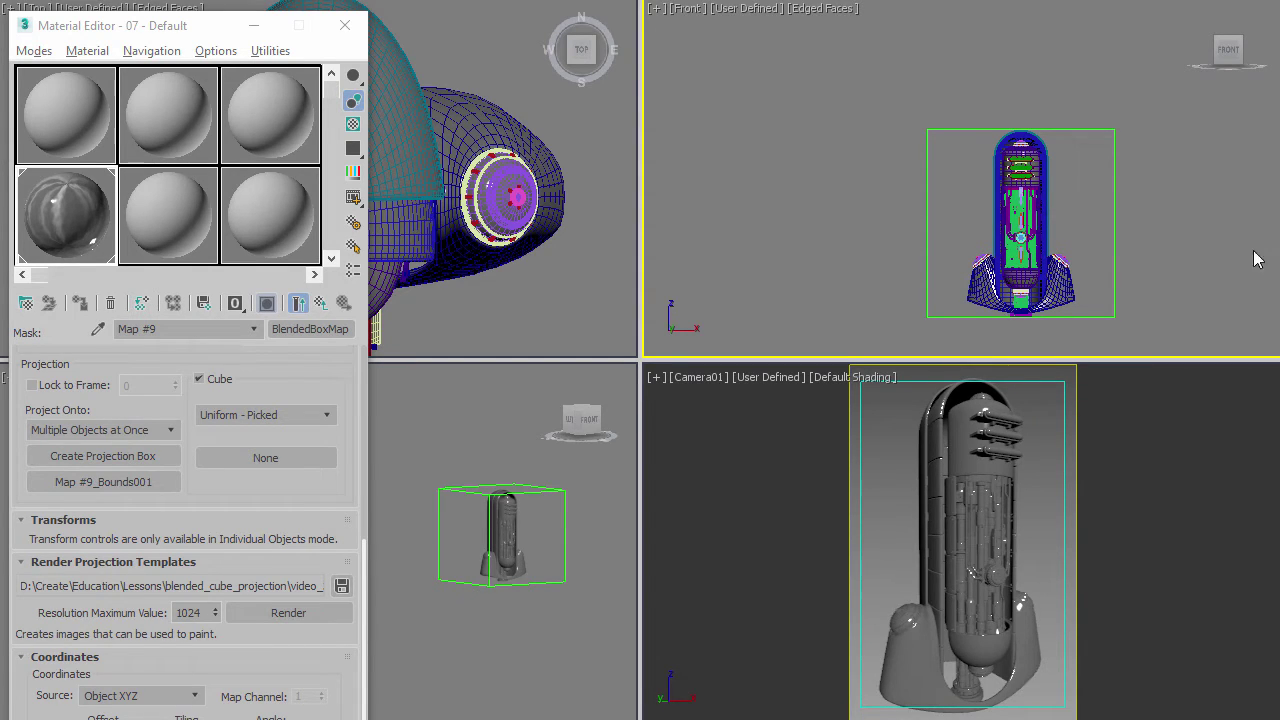
pyautogui.scroll(-5, 1031, 201)
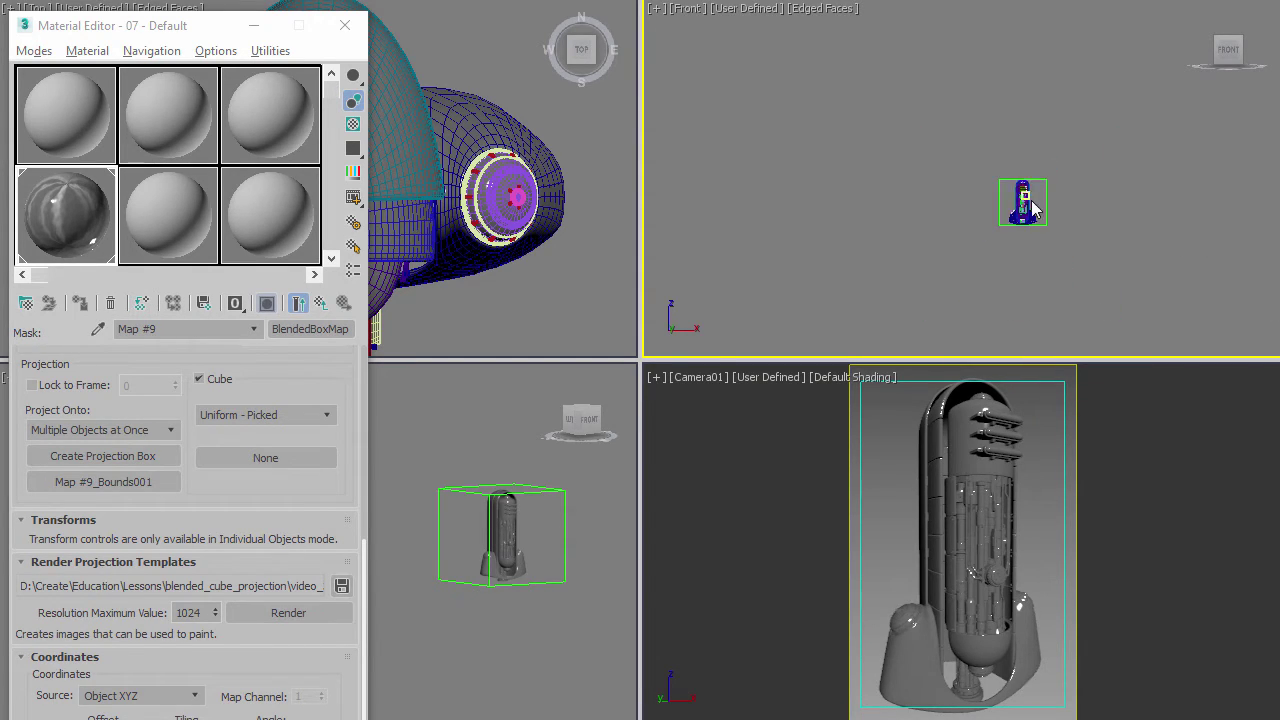
pyautogui.scroll(5, 1031, 201)
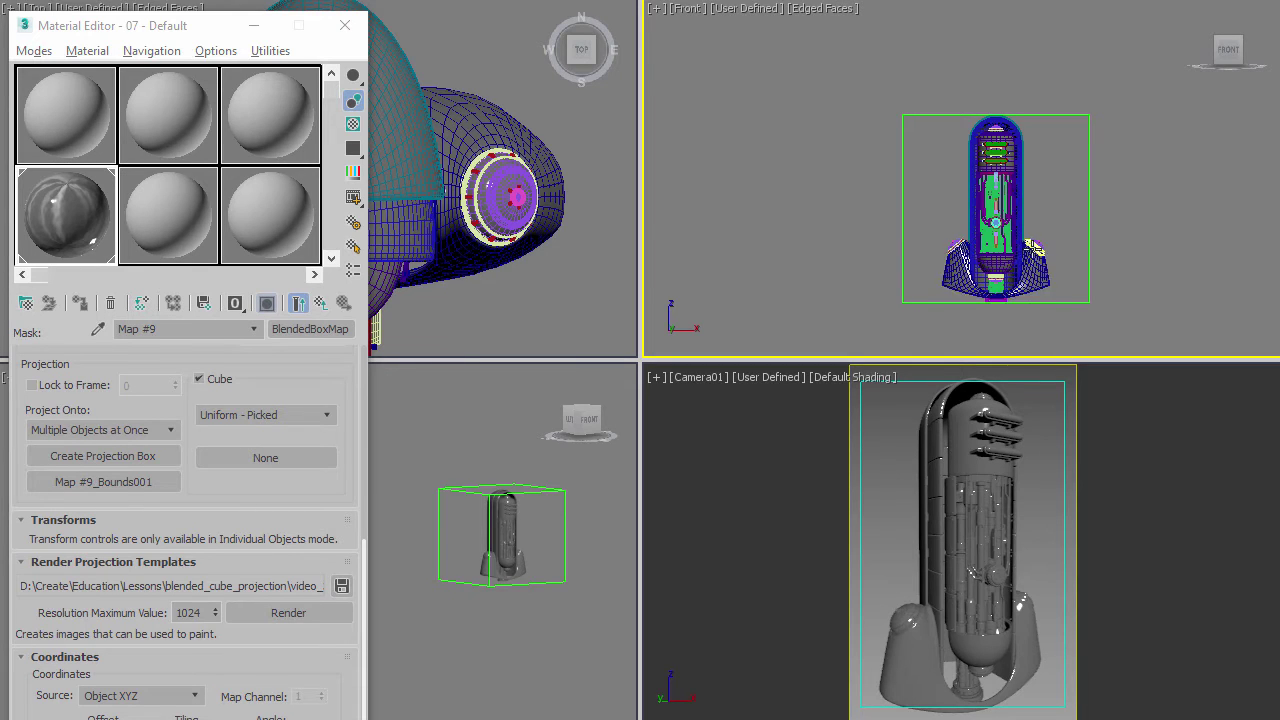
pyautogui.moveTo(1018, 244); pyautogui.dragTo(949, 196)
pyautogui.press('z')
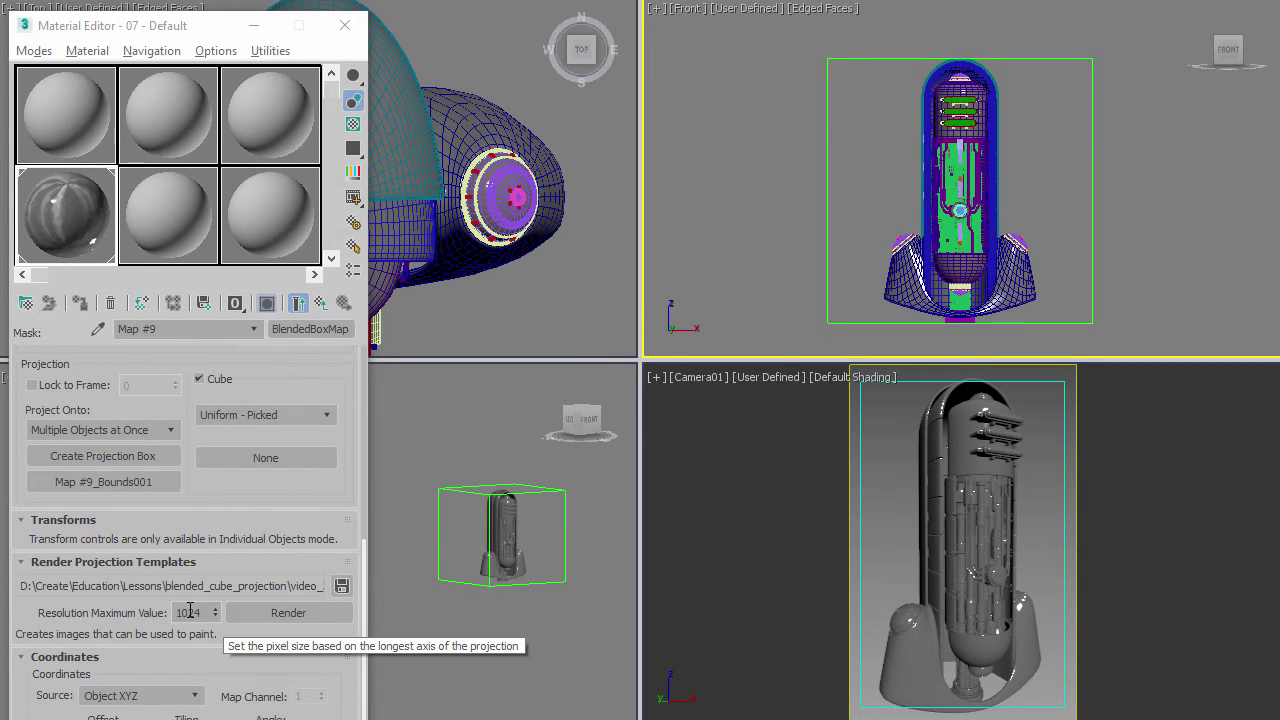
pyautogui.click(297, 612)
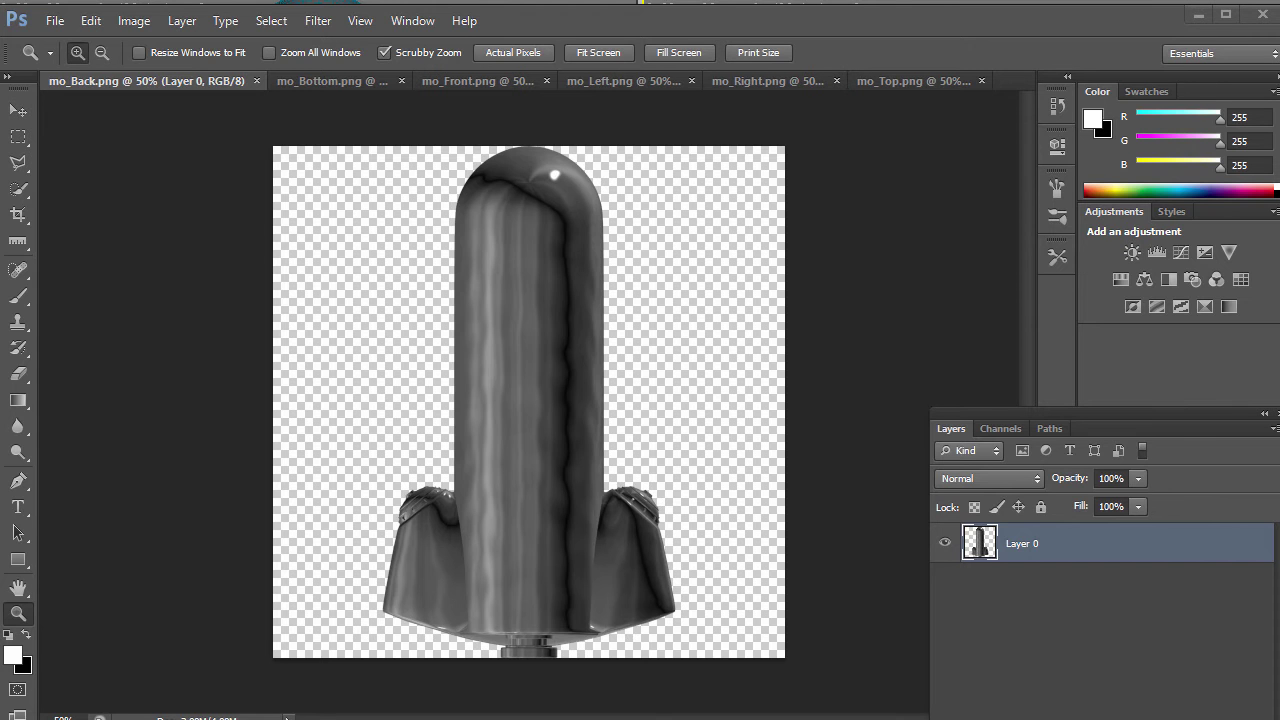
# Cycle through the mo_Front, Left, Right, Top and Back images, finishing on mo_Top
pyautogui.click(490, 81)
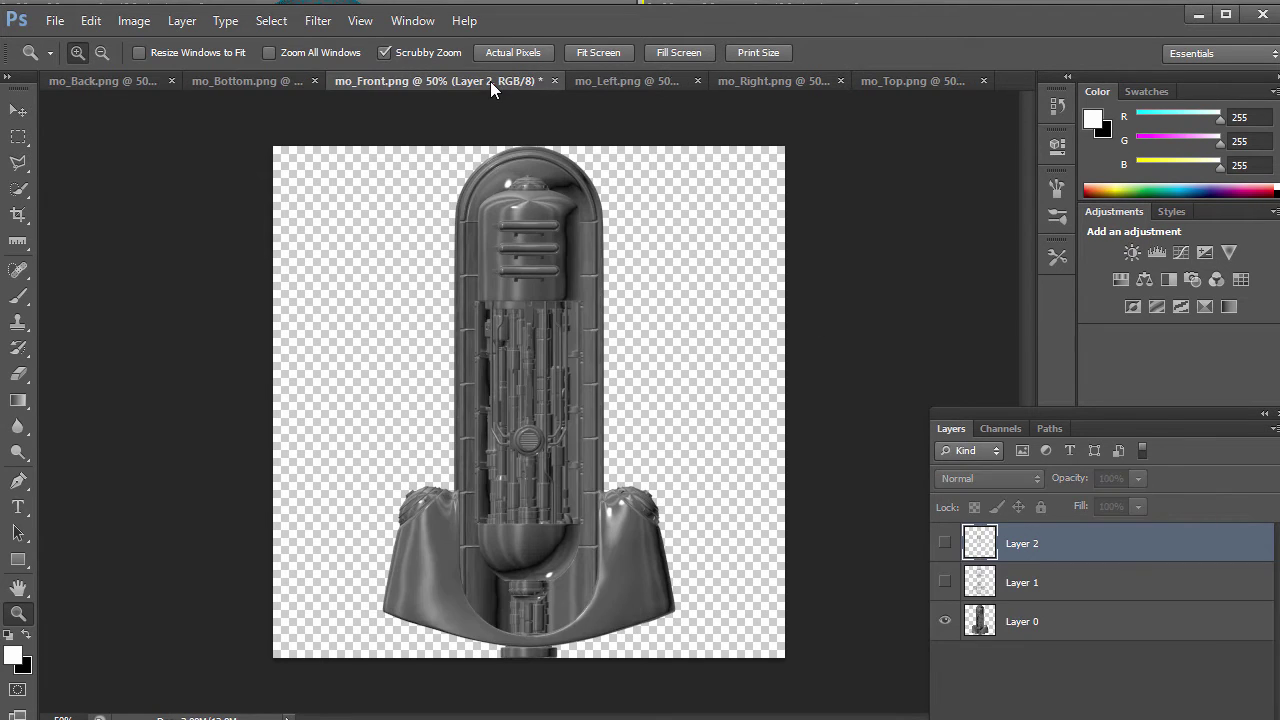
pyautogui.click(643, 79)
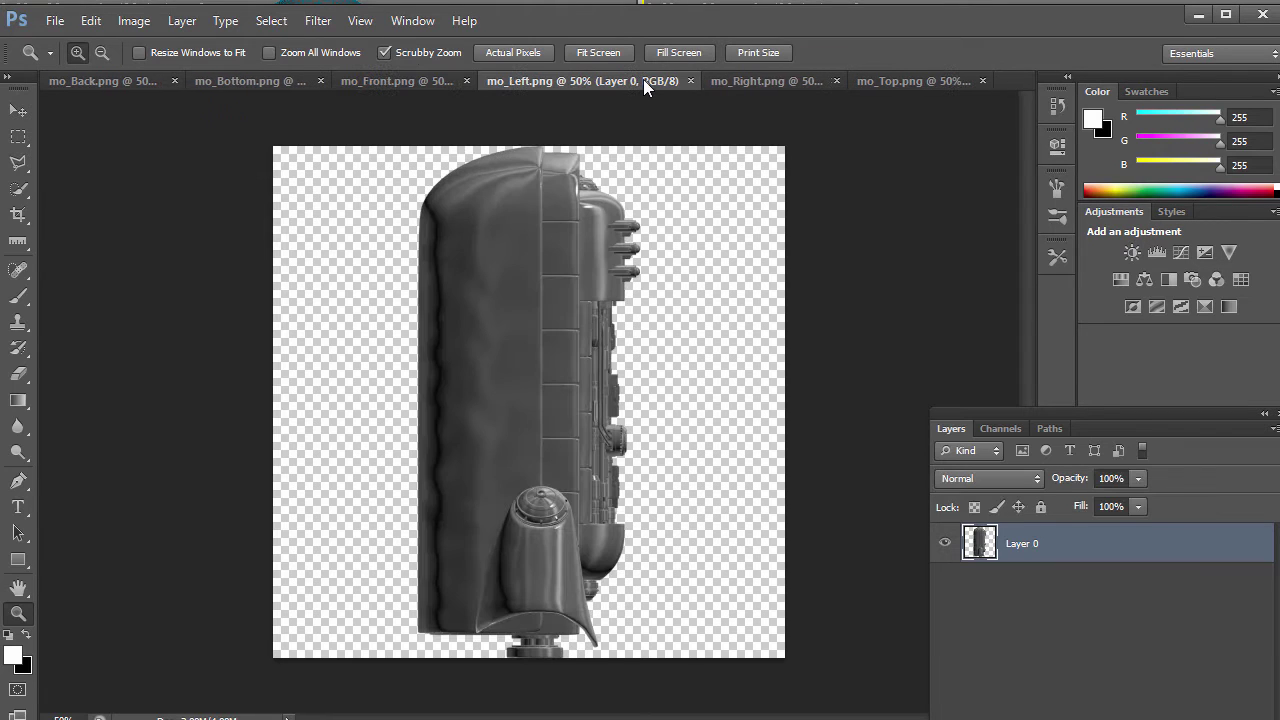
pyautogui.click(768, 81)
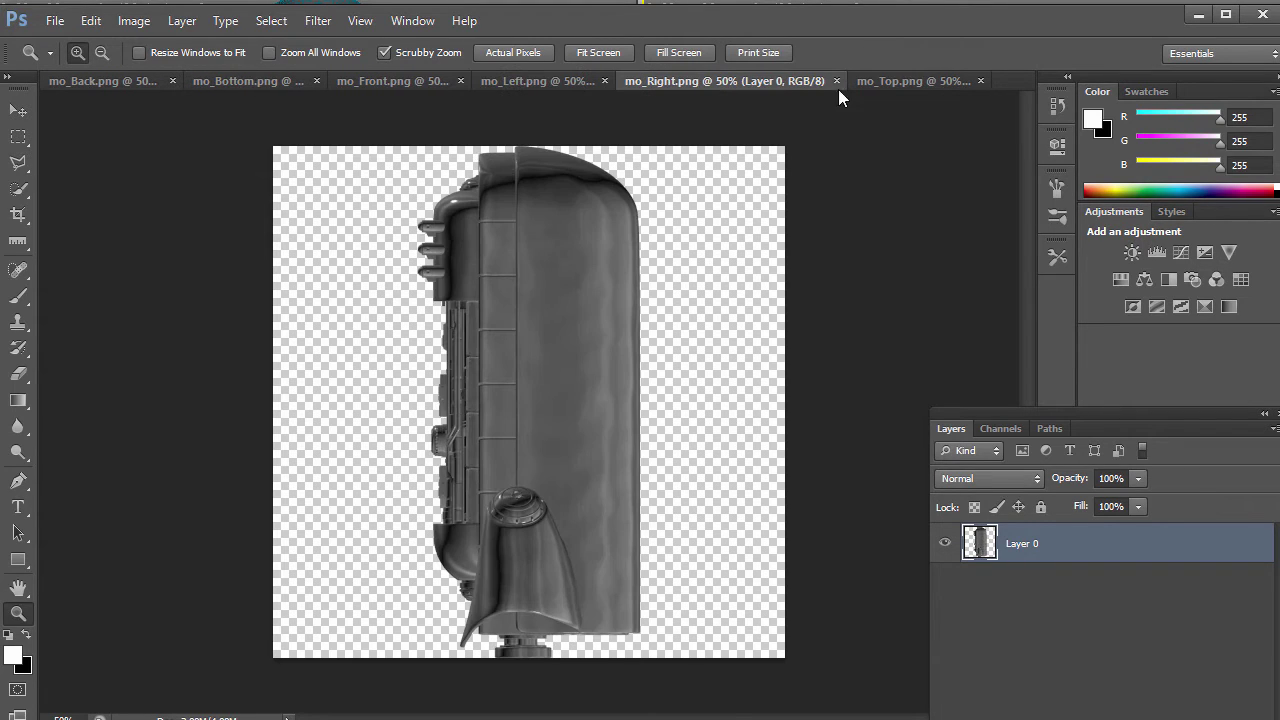
pyautogui.click(898, 82)
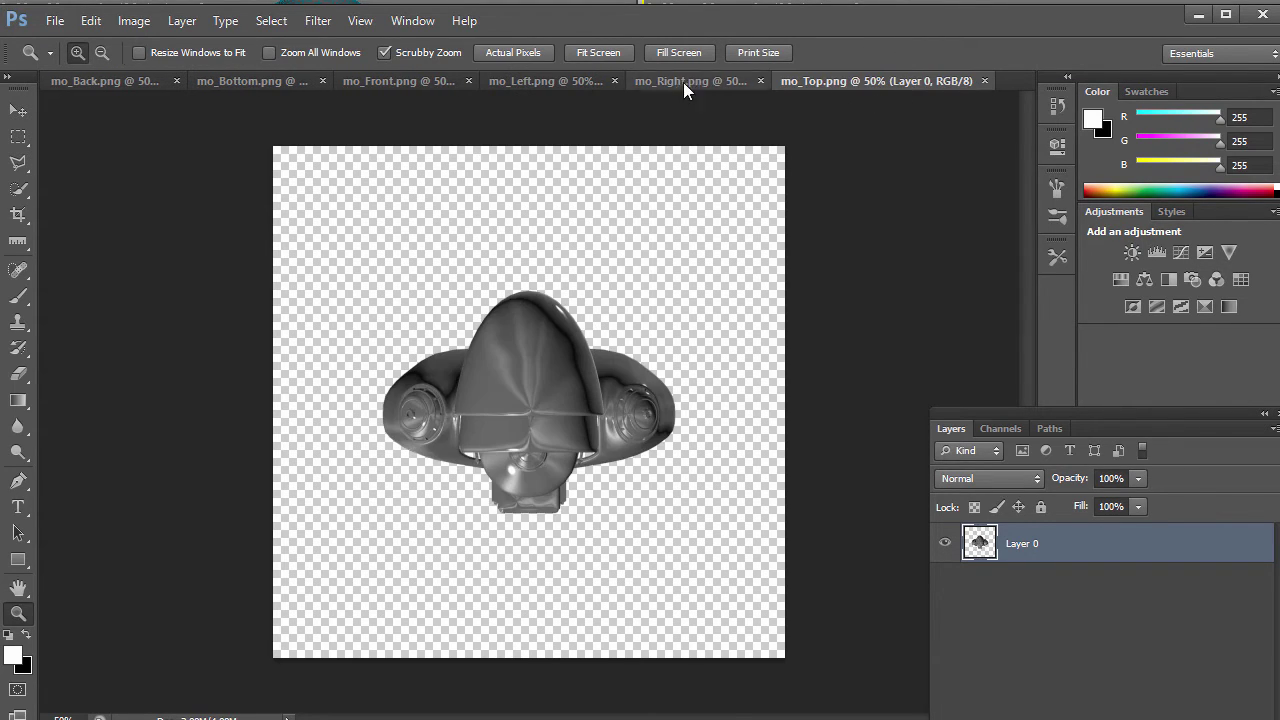
pyautogui.click(113, 79)
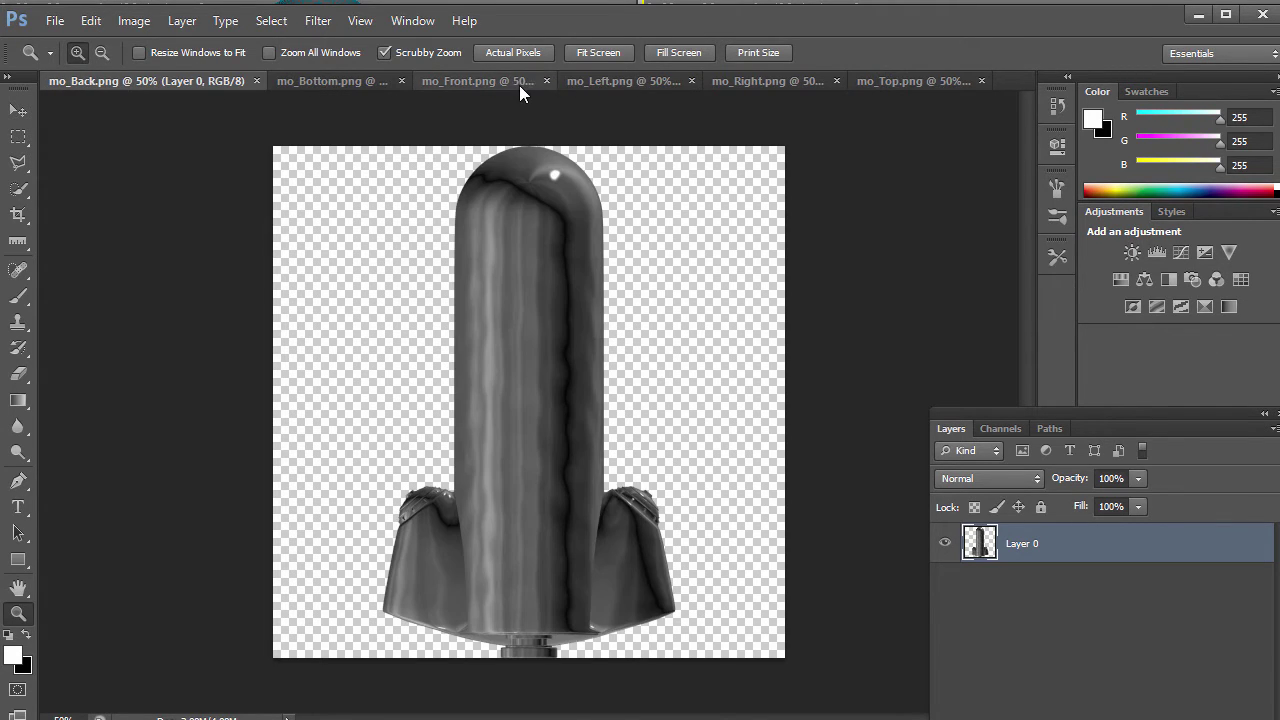
pyautogui.click(493, 84)
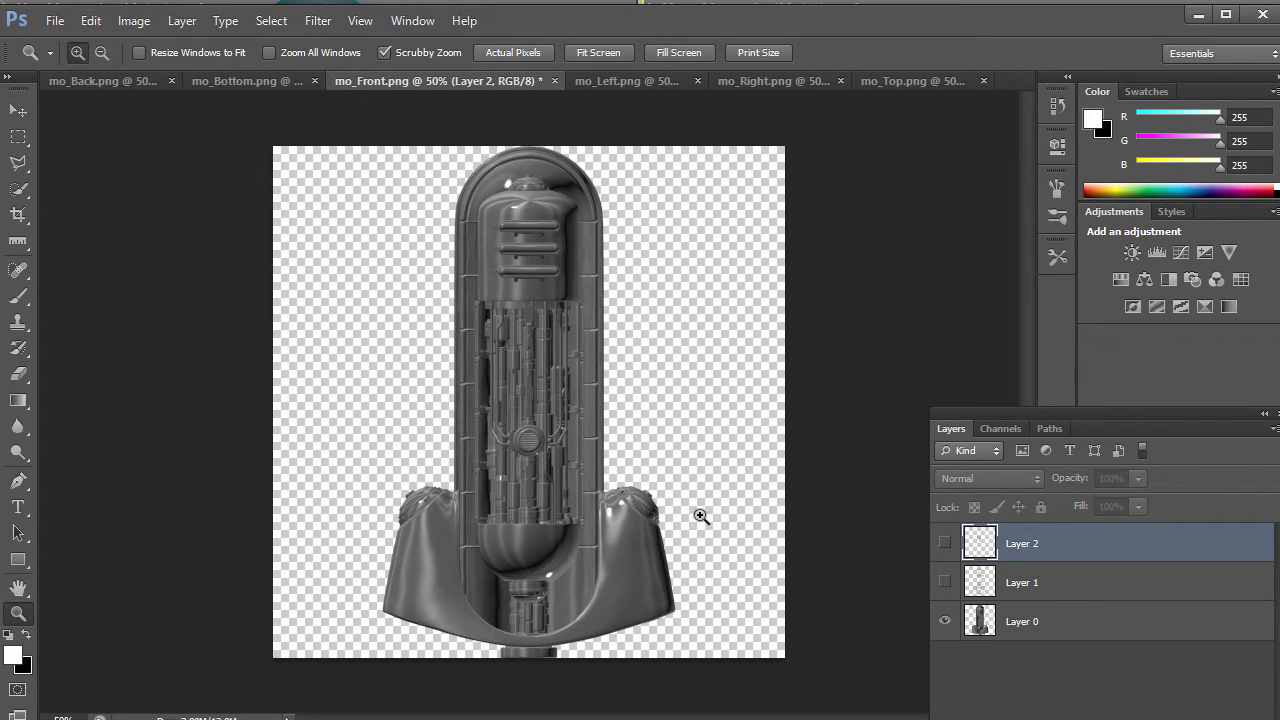
pyautogui.click(658, 81)
pyautogui.click(752, 83)
pyautogui.click(890, 82)
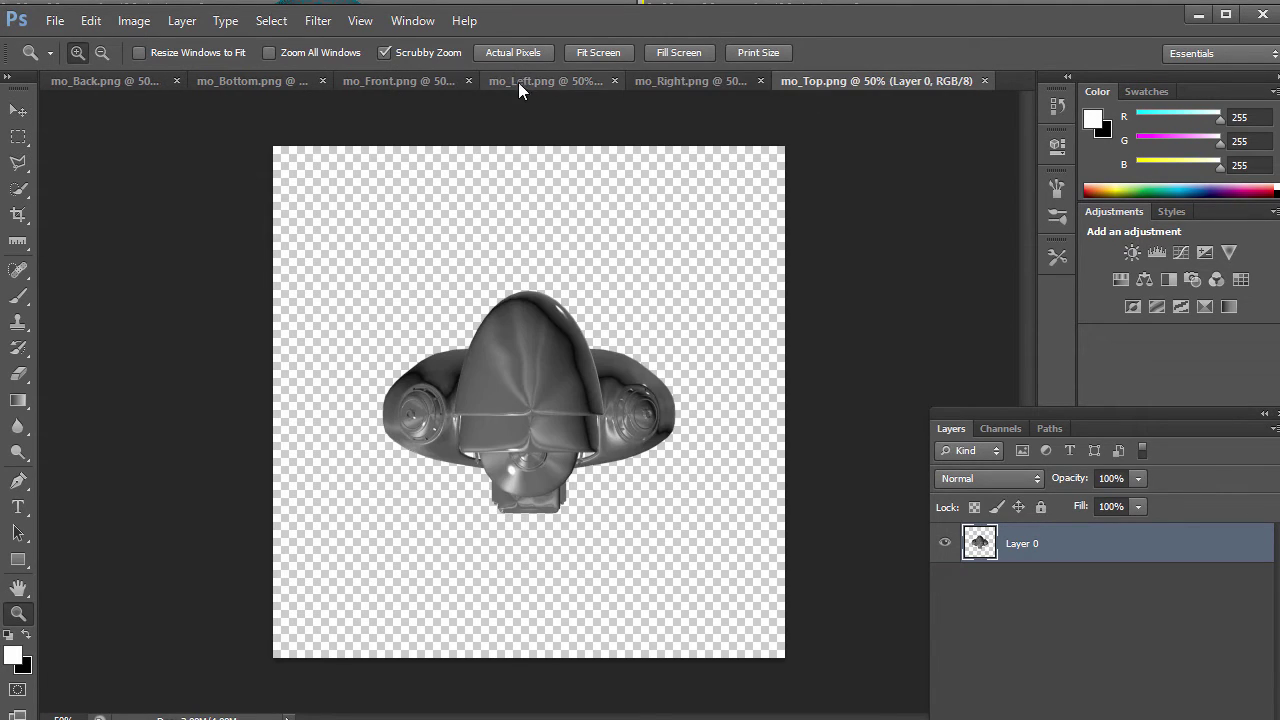
# On mo_Front, make Layer 2 and Layer 1 visible and zoom in to check the dirt
pyautogui.click(424, 82)
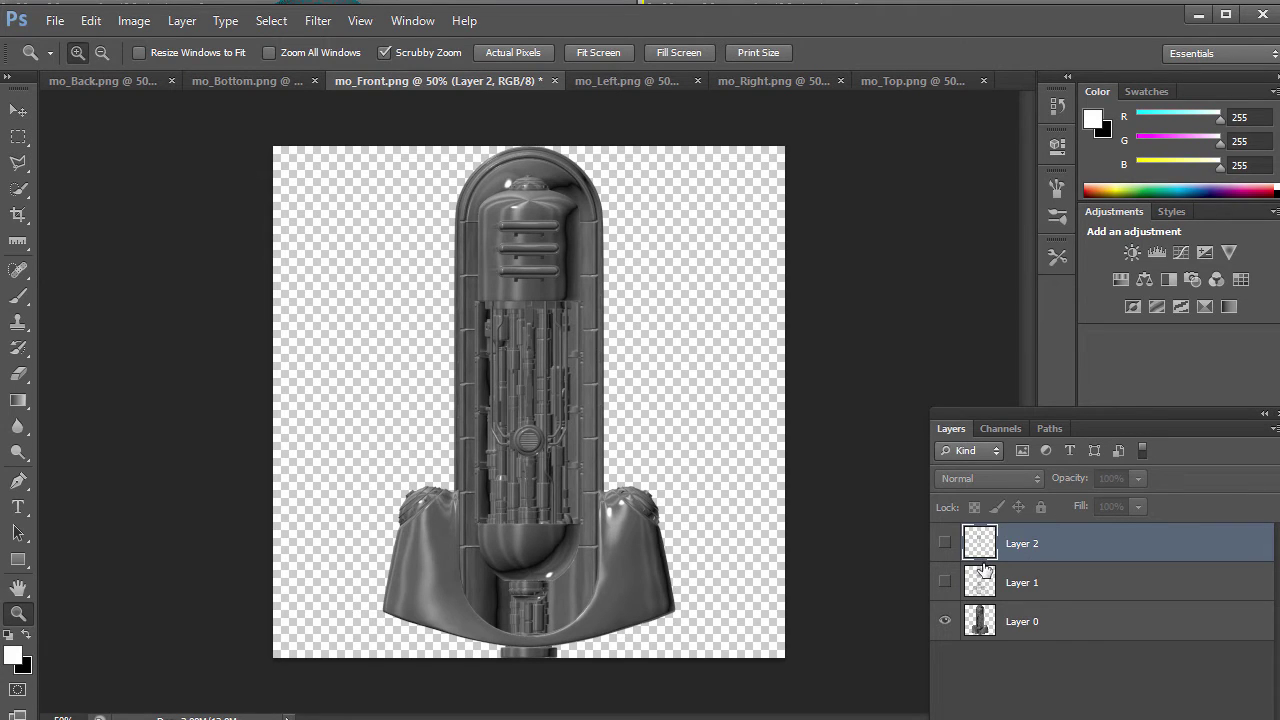
pyautogui.click(945, 543)
pyautogui.click(945, 582)
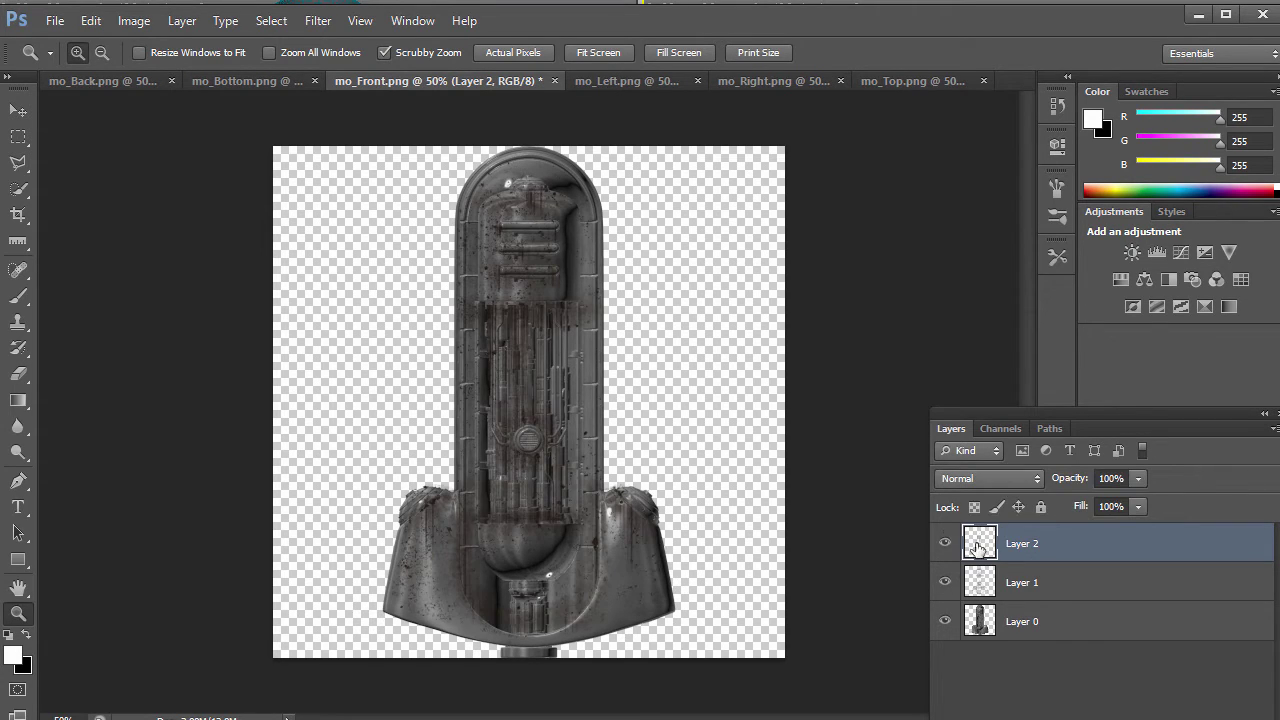
pyautogui.click(530, 527)
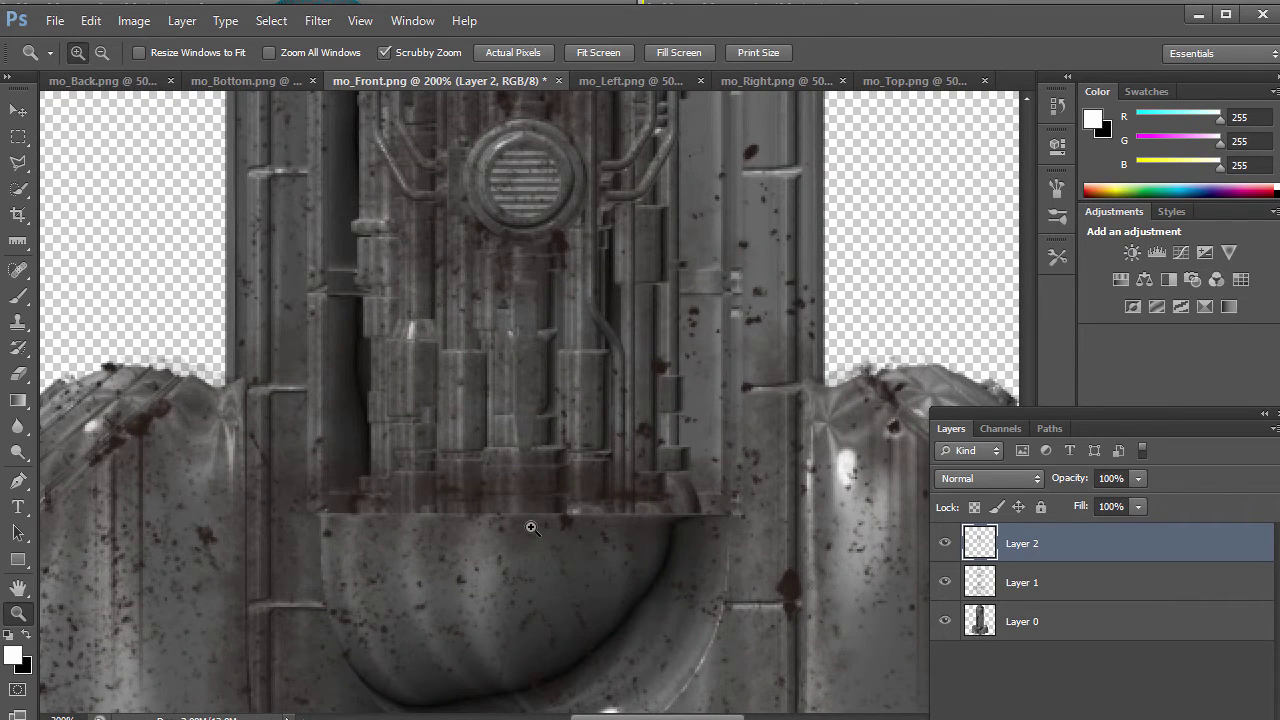
pyautogui.keyDown('alt'); pyautogui.click(530, 527); pyautogui.keyUp('alt')
pyautogui.scroll(4, 528, 418)
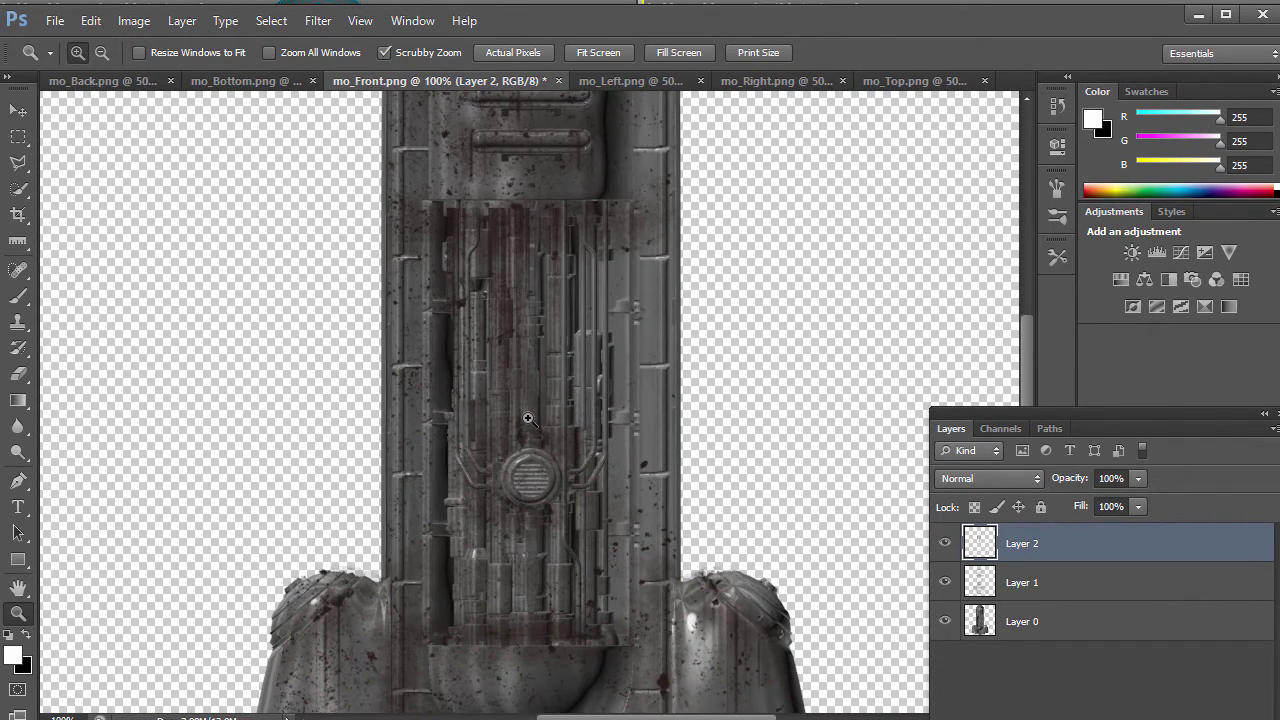
pyautogui.scroll(-2, 528, 418)
pyautogui.scroll(-4, 527, 418)
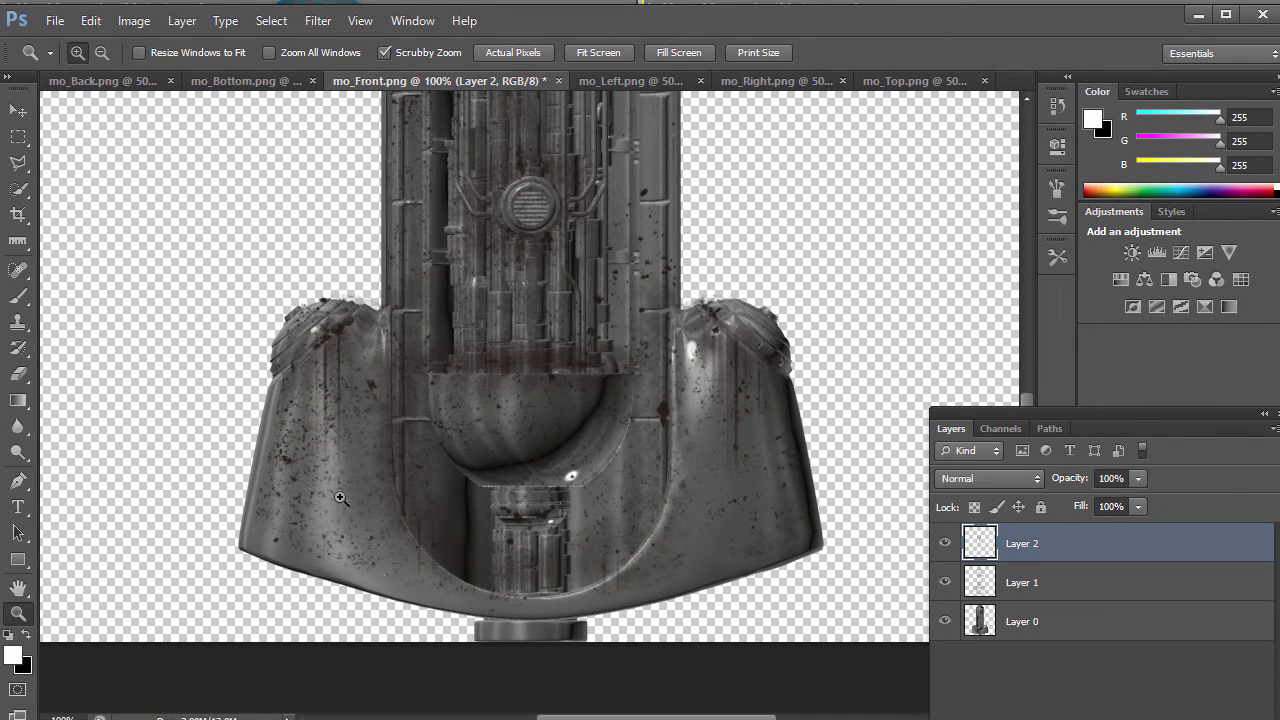
# Magnify the left shoulder to 200% and inspect the dirt detail up close
pyautogui.moveTo(322, 358); pyautogui.dragTo(326, 355)
pyautogui.click(326, 355)
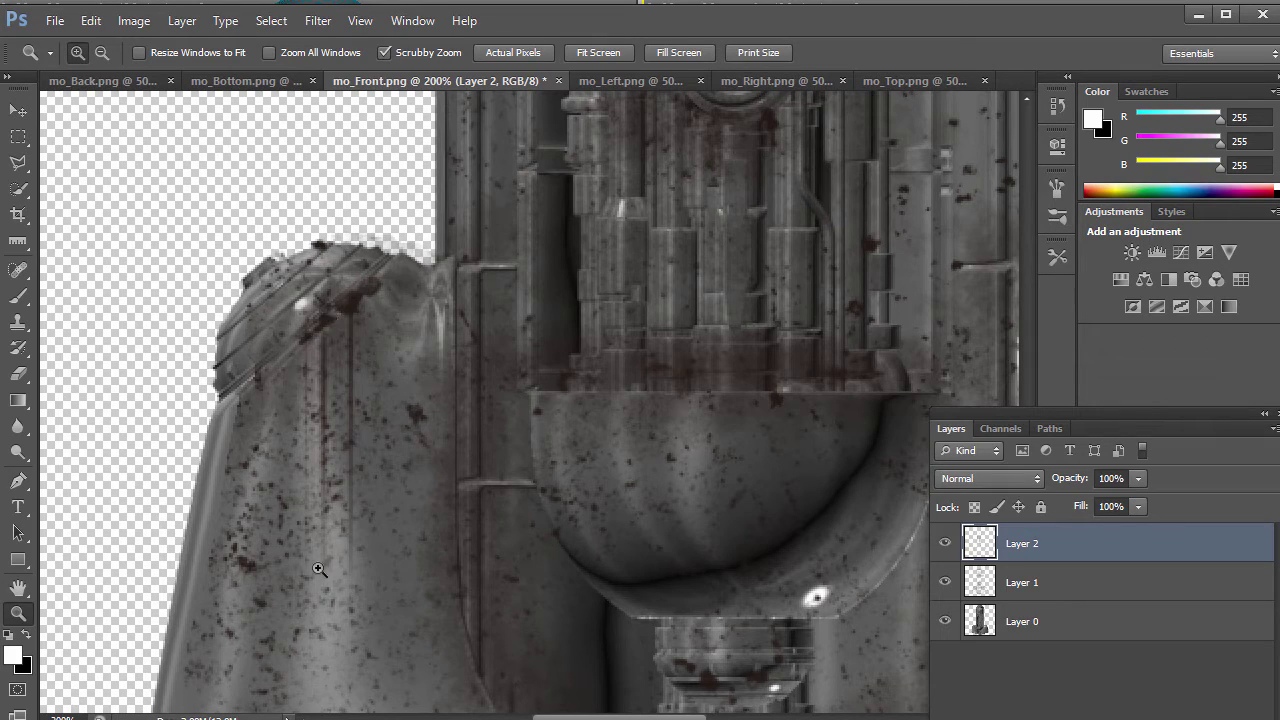
pyautogui.keyDown('alt'); pyautogui.click(748, 346); pyautogui.keyUp('alt')
pyautogui.keyDown('alt'); pyautogui.click(816, 342); pyautogui.keyUp('alt')
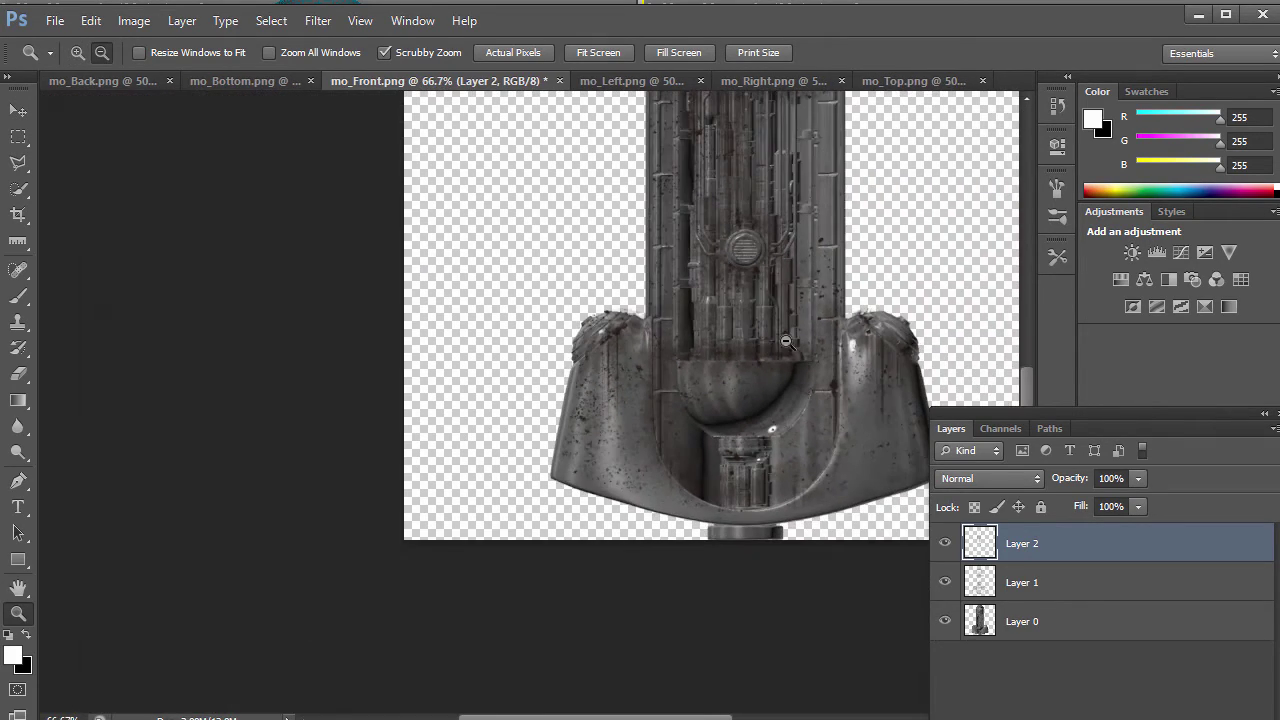
pyautogui.click(893, 375)
pyautogui.click(893, 375)
pyautogui.keyDown('alt'); pyautogui.click(517, 345); pyautogui.keyUp('alt')
pyautogui.keyDown('alt'); pyautogui.click(517, 345); pyautogui.keyUp('alt')
# Zoom back out to 50% to see the whole robot, then select Layer 1 and Layer 2
pyautogui.rightClick(499, 294)
pyautogui.click(490, 257)
pyautogui.click(498, 190)
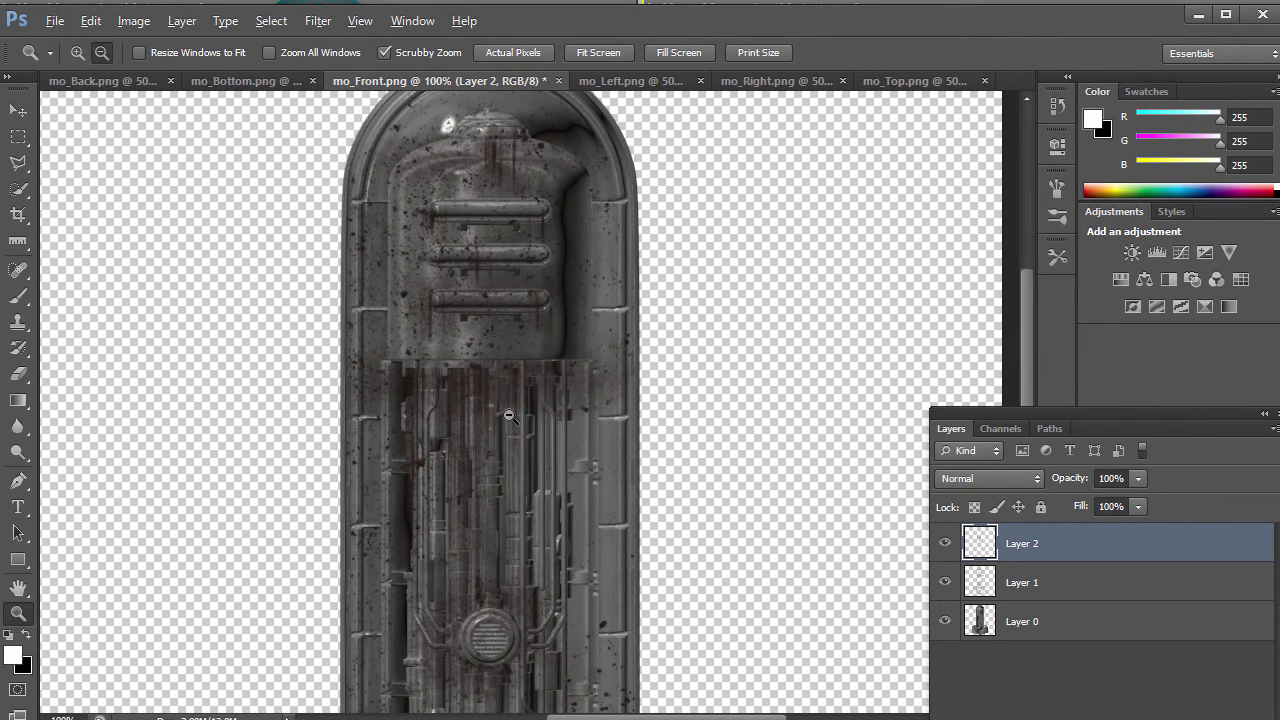
pyautogui.keyDown('alt'); pyautogui.click(509, 415); pyautogui.keyUp('alt')
pyautogui.keyDown('alt'); pyautogui.click(509, 420); pyautogui.keyUp('alt')
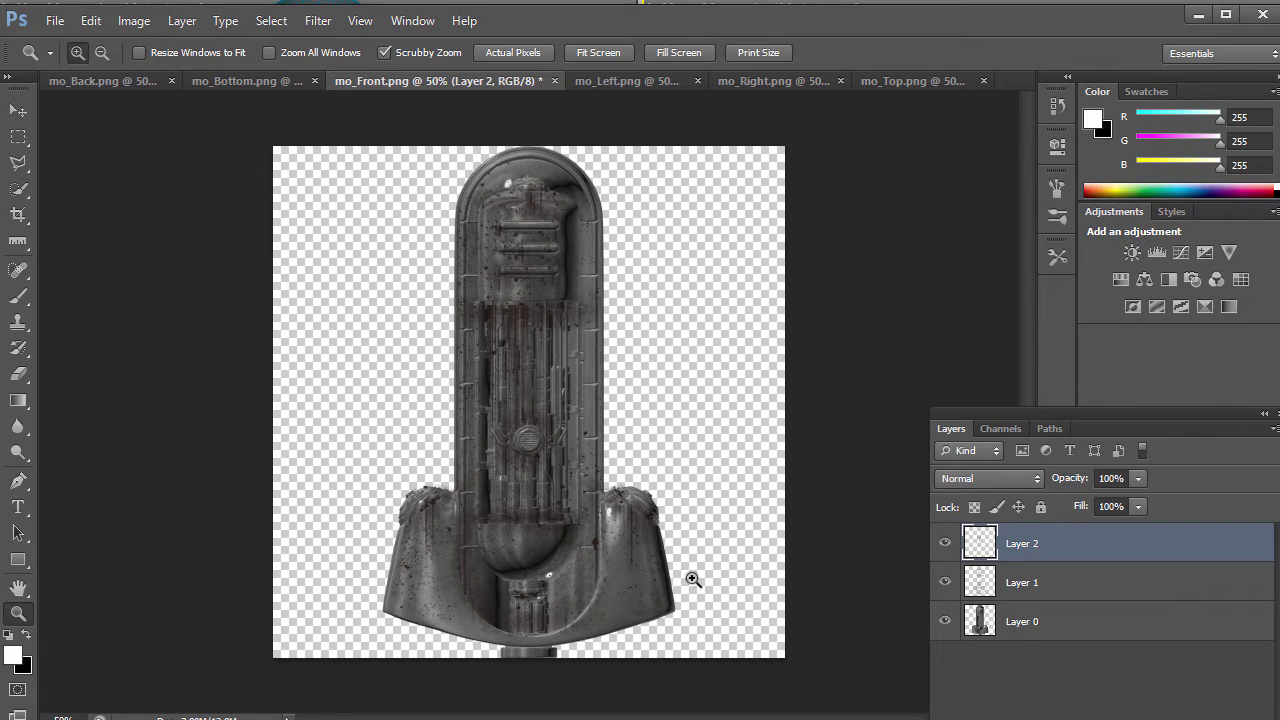
pyautogui.click(1110, 584)
pyautogui.keyDown('shift'); pyautogui.click(1110, 550); pyautogui.keyUp('shift')
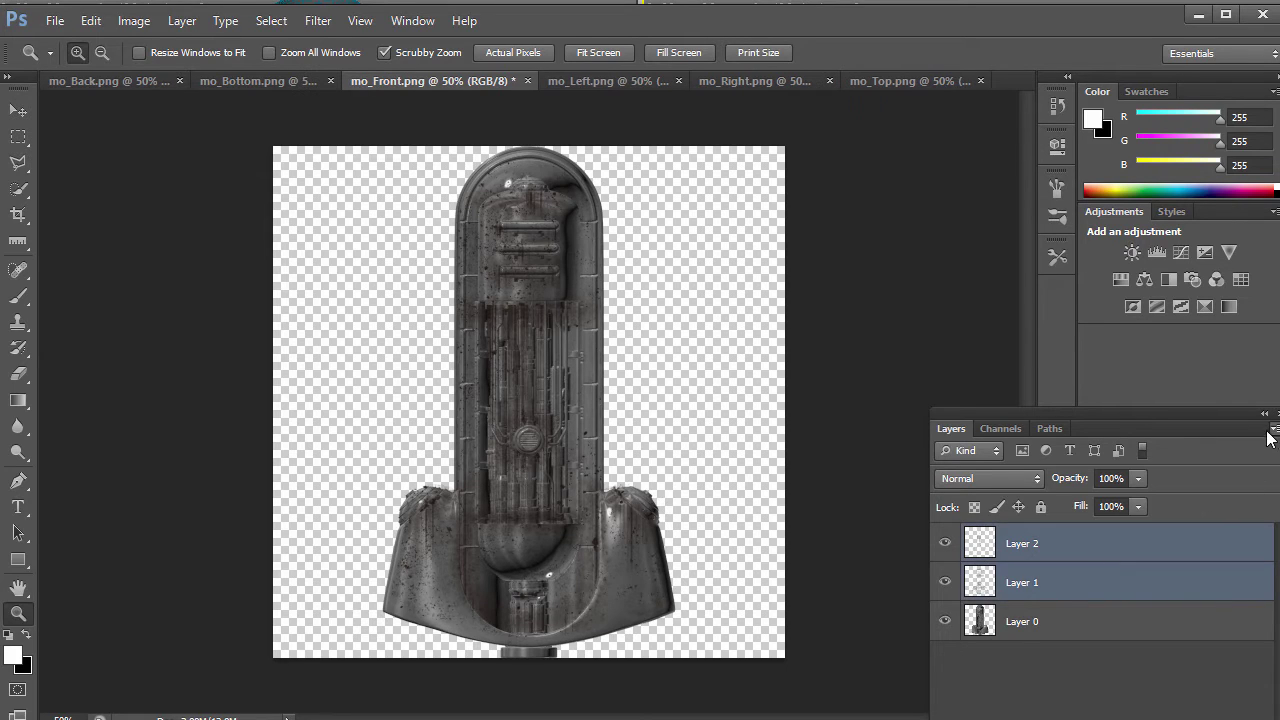
# Merge the two paint layers and add a new Layer 3 above Layer 0
pyautogui.click(1274, 428)
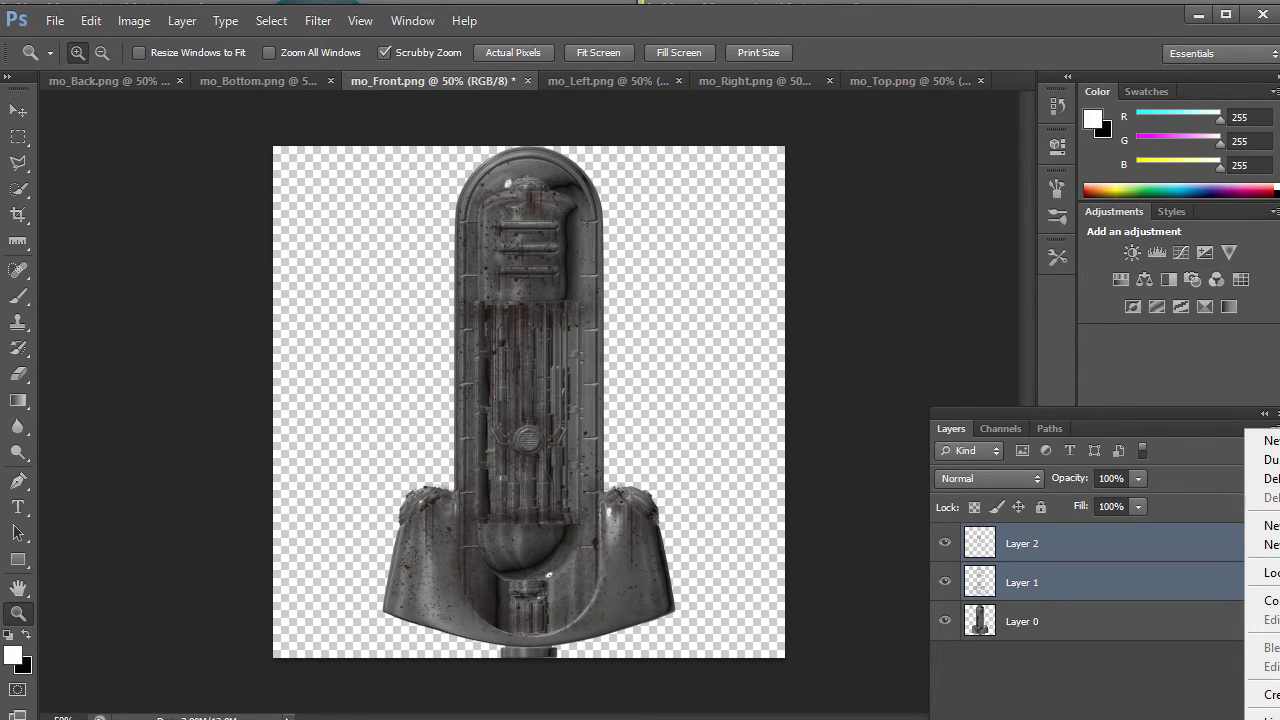
pyautogui.hotkey('ctrl', 'e')
pyautogui.click(1160, 586)
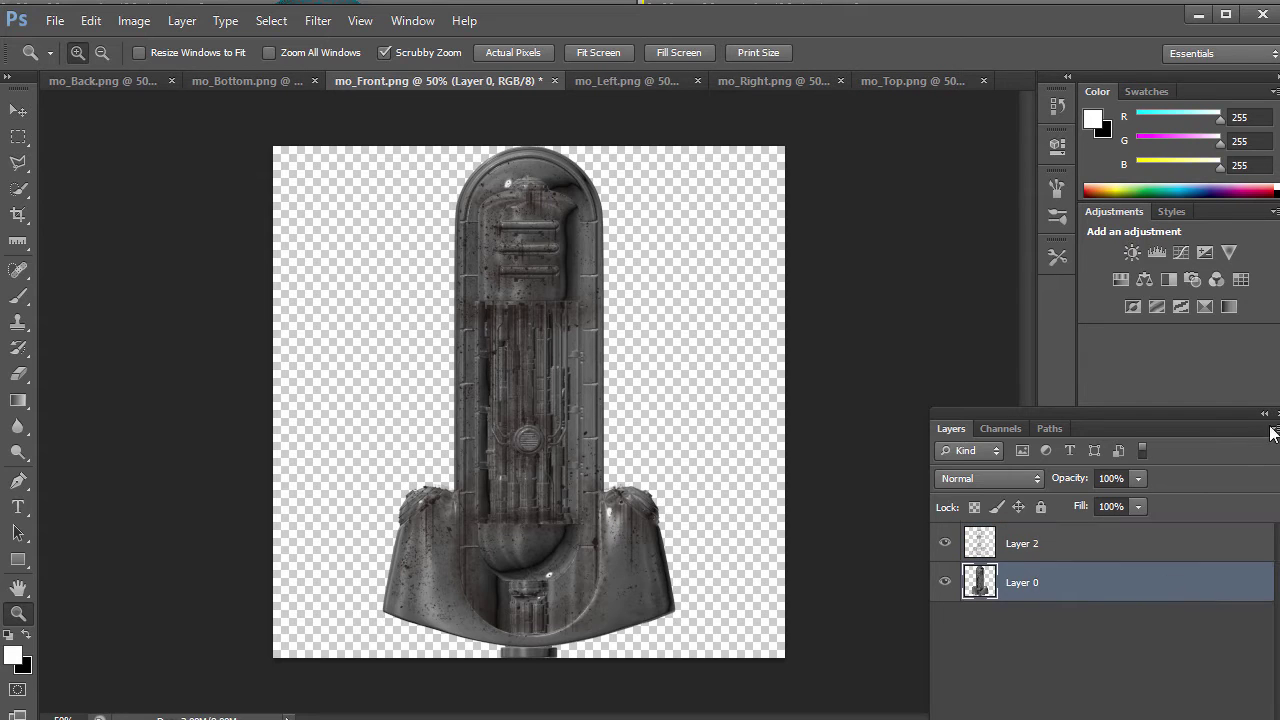
pyautogui.click(1274, 430)
pyautogui.click(1262, 442)
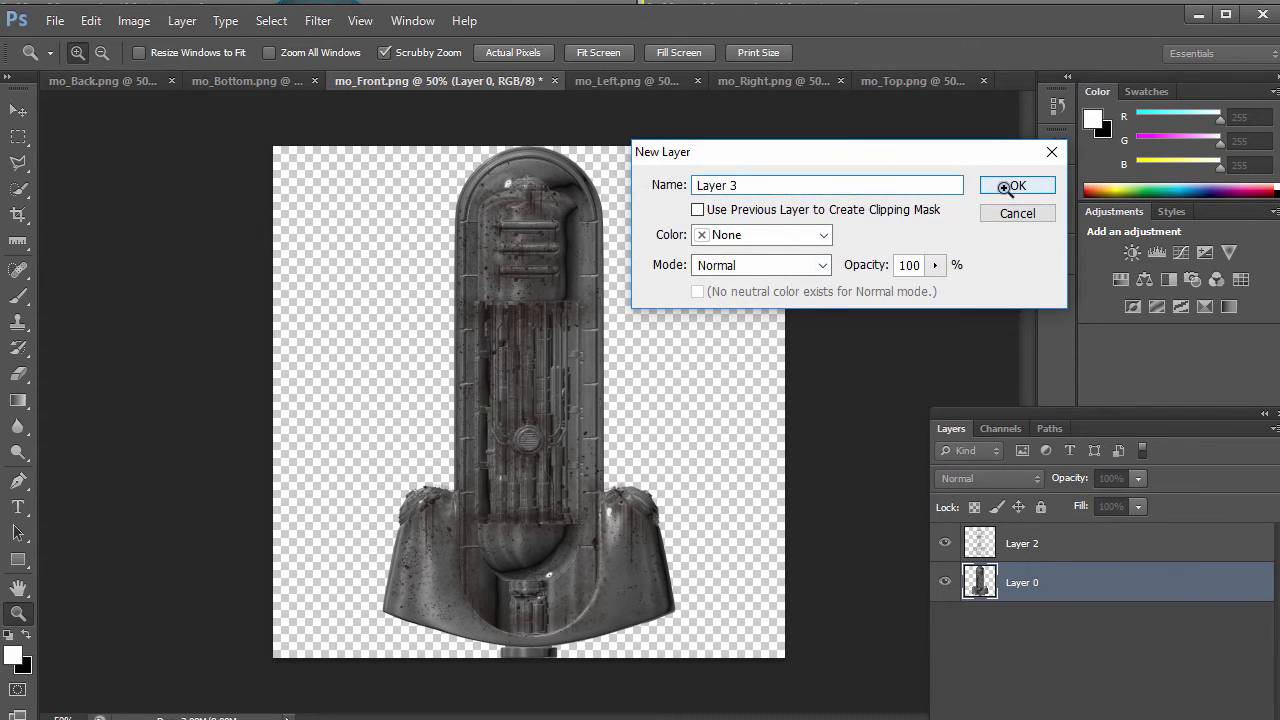
pyautogui.press('Return')
# Reset to default colours and fill Layer 3 with black
pyautogui.click(10, 638)
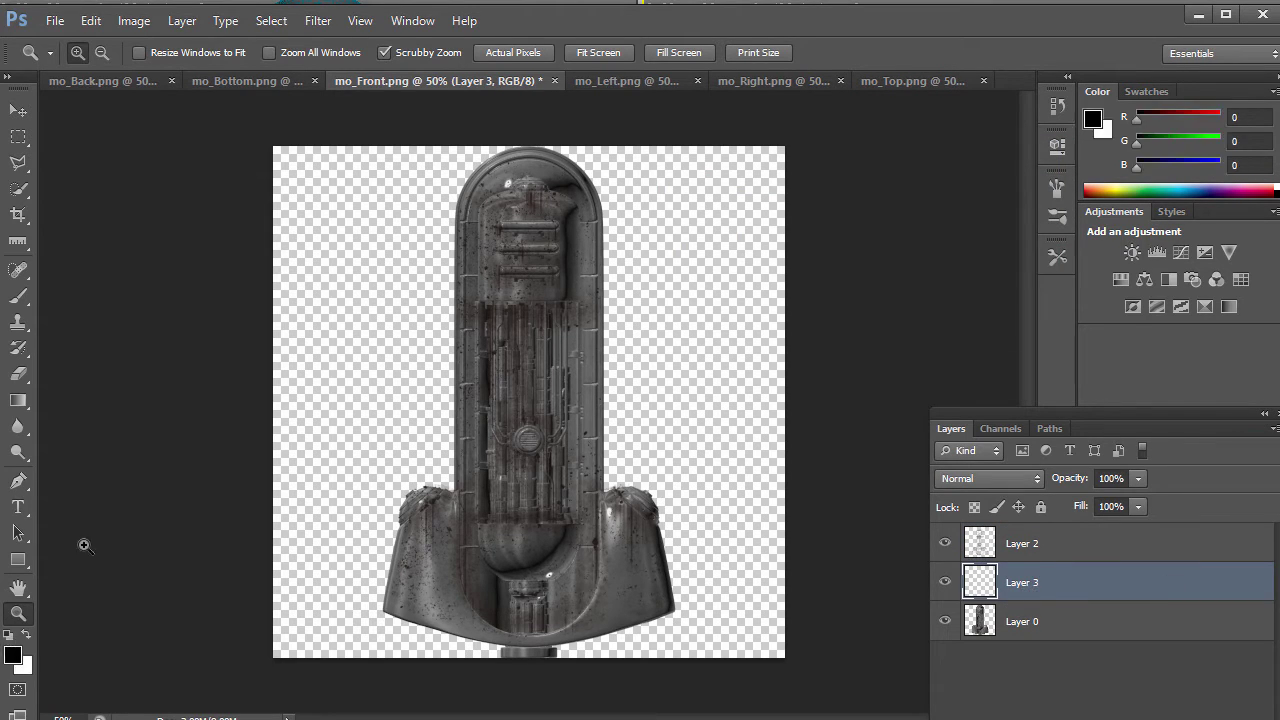
pyautogui.click(91, 20)
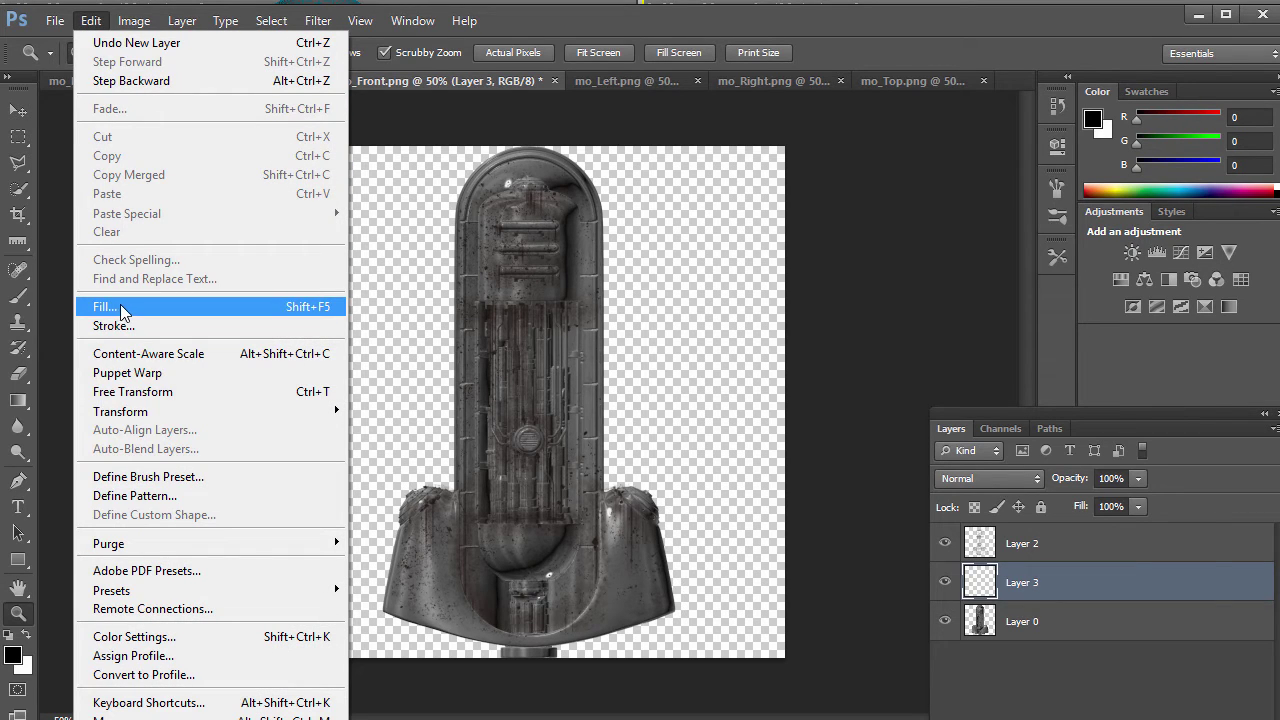
pyautogui.click(115, 307)
pyautogui.press('Return')
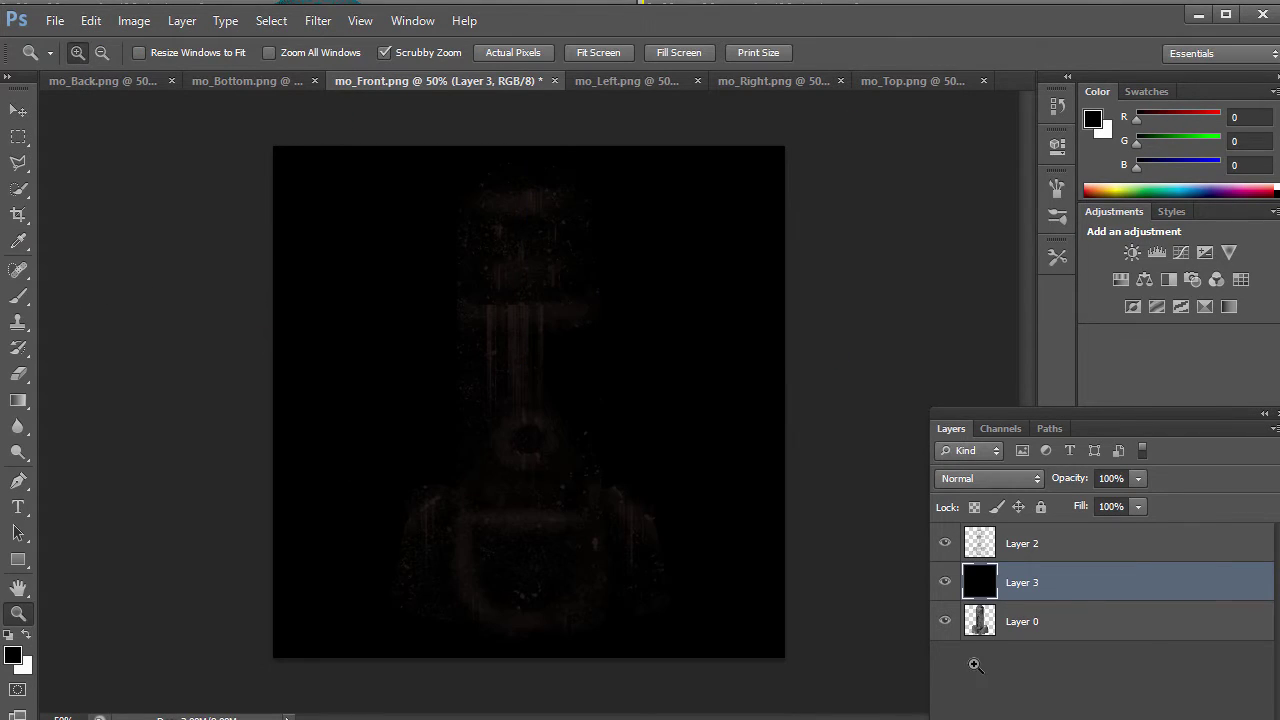
# Lock transparency on merged Layer 2 and fill its painted dirt with white
pyautogui.click(983, 530)
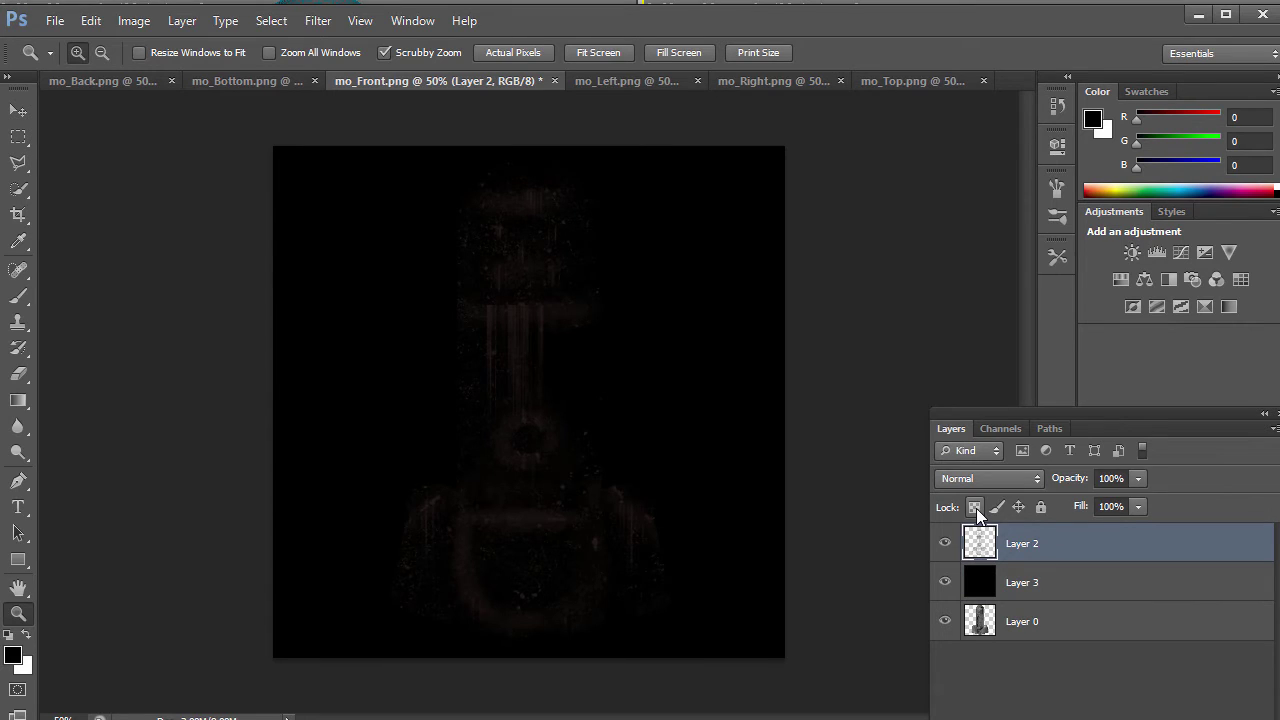
pyautogui.click(976, 508)
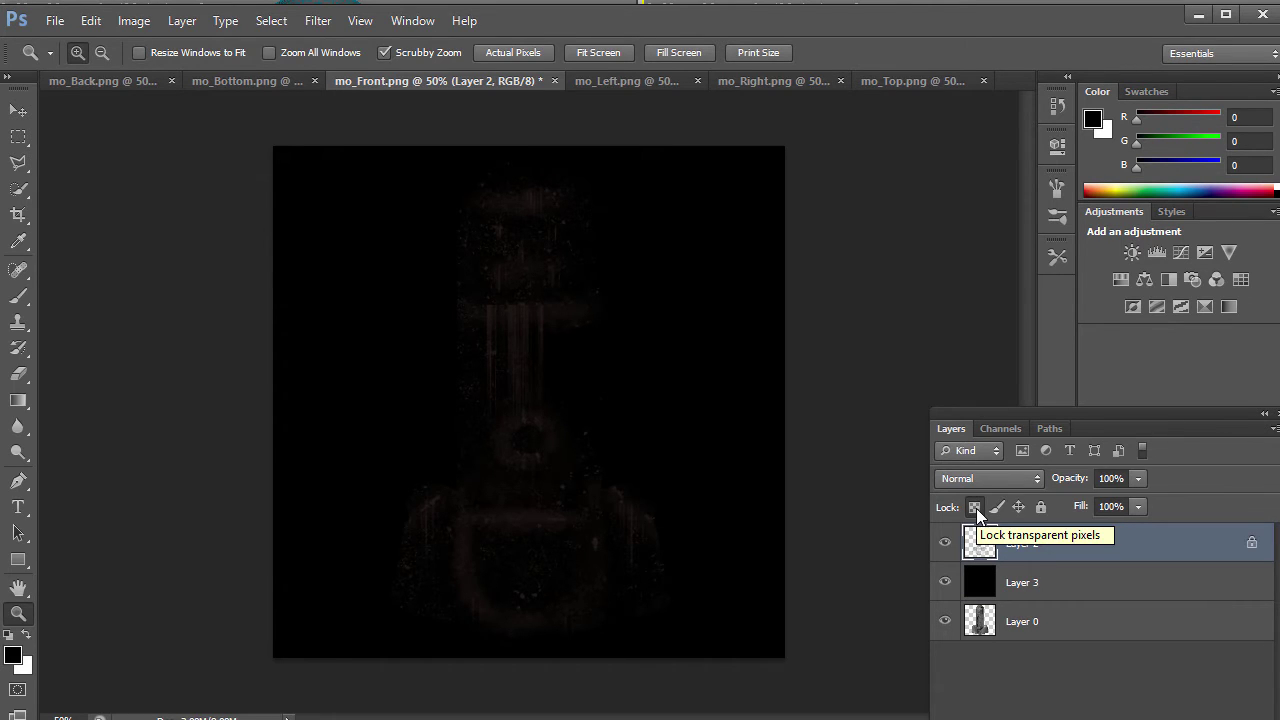
pyautogui.click(27, 636)
pyautogui.click(90, 20)
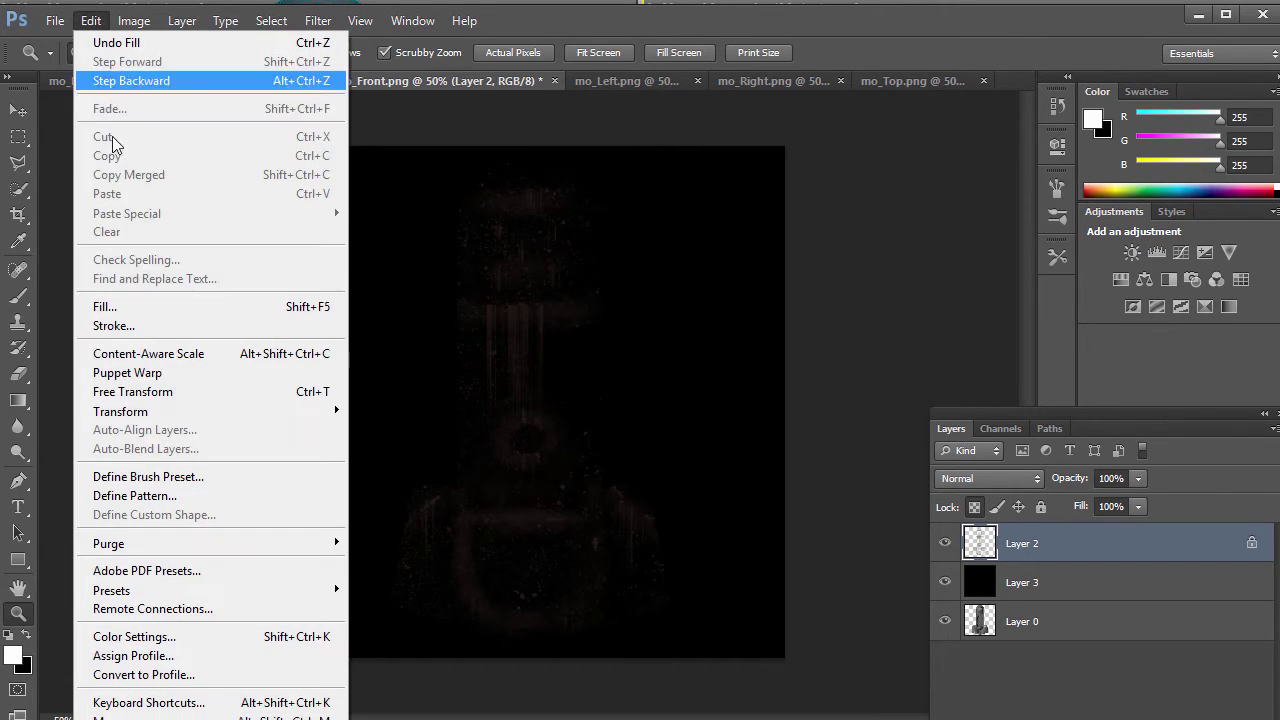
pyautogui.click(137, 305)
pyautogui.press('Return')
pyautogui.press('z')
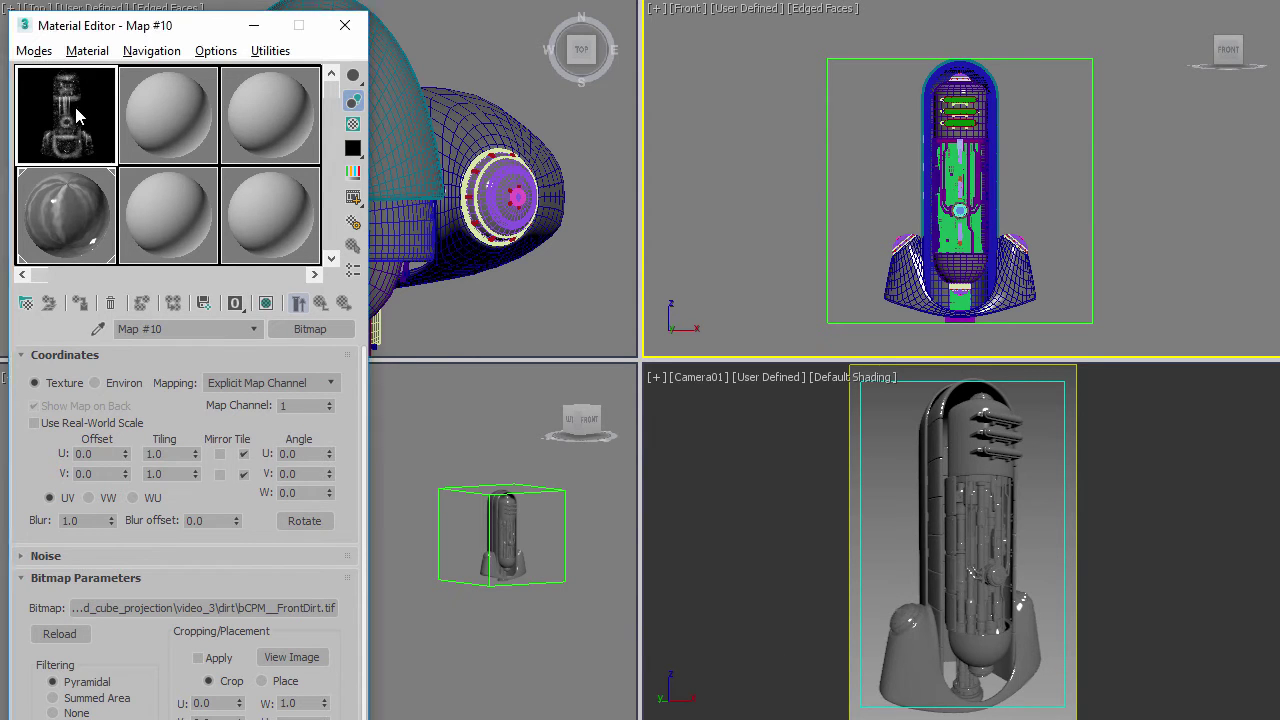
pyautogui.doubleClick(69, 117)
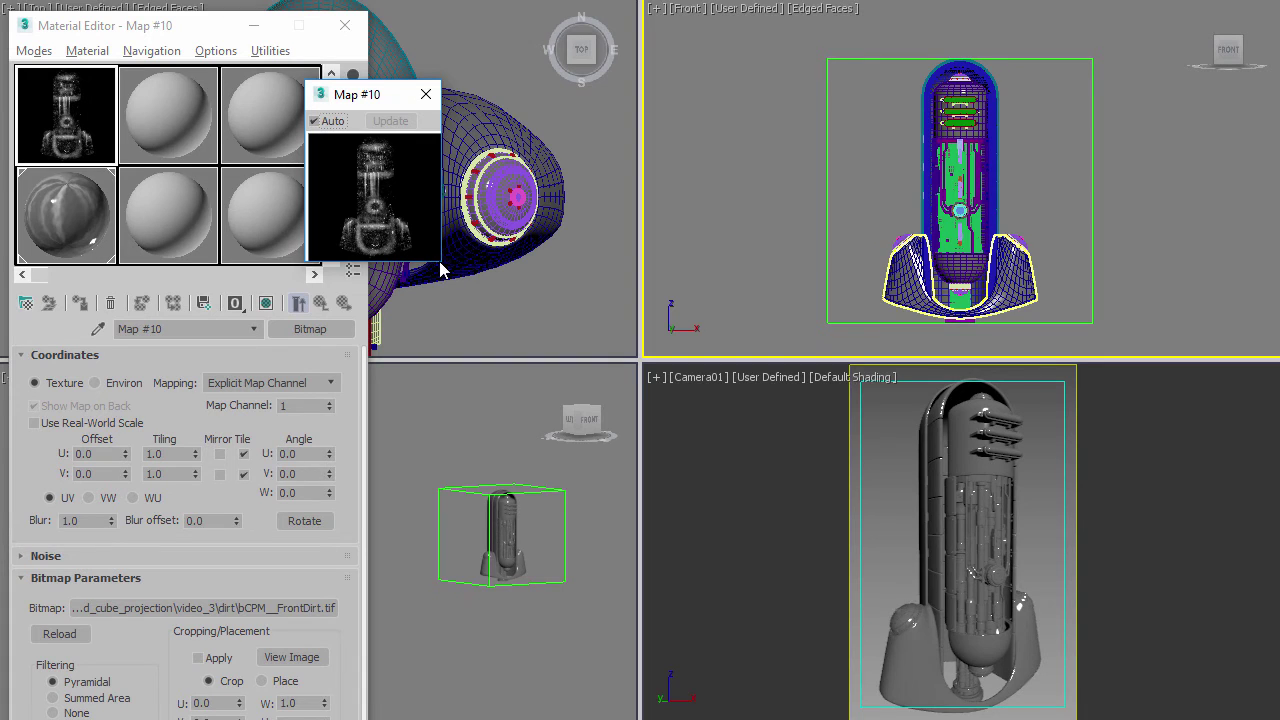
pyautogui.moveTo(443, 263); pyautogui.dragTo(911, 719)
pyautogui.moveTo(657, 94); pyautogui.dragTo(806, 57)
pyautogui.click(66, 217)
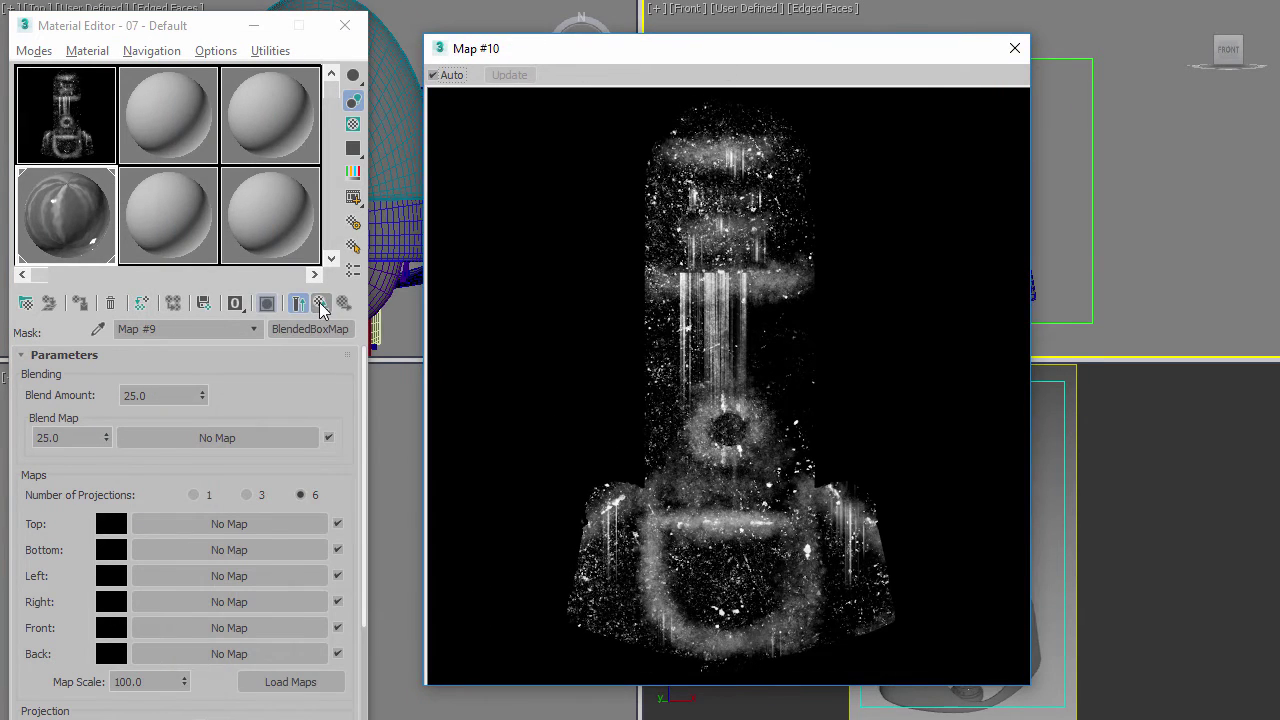
pyautogui.click(319, 302)
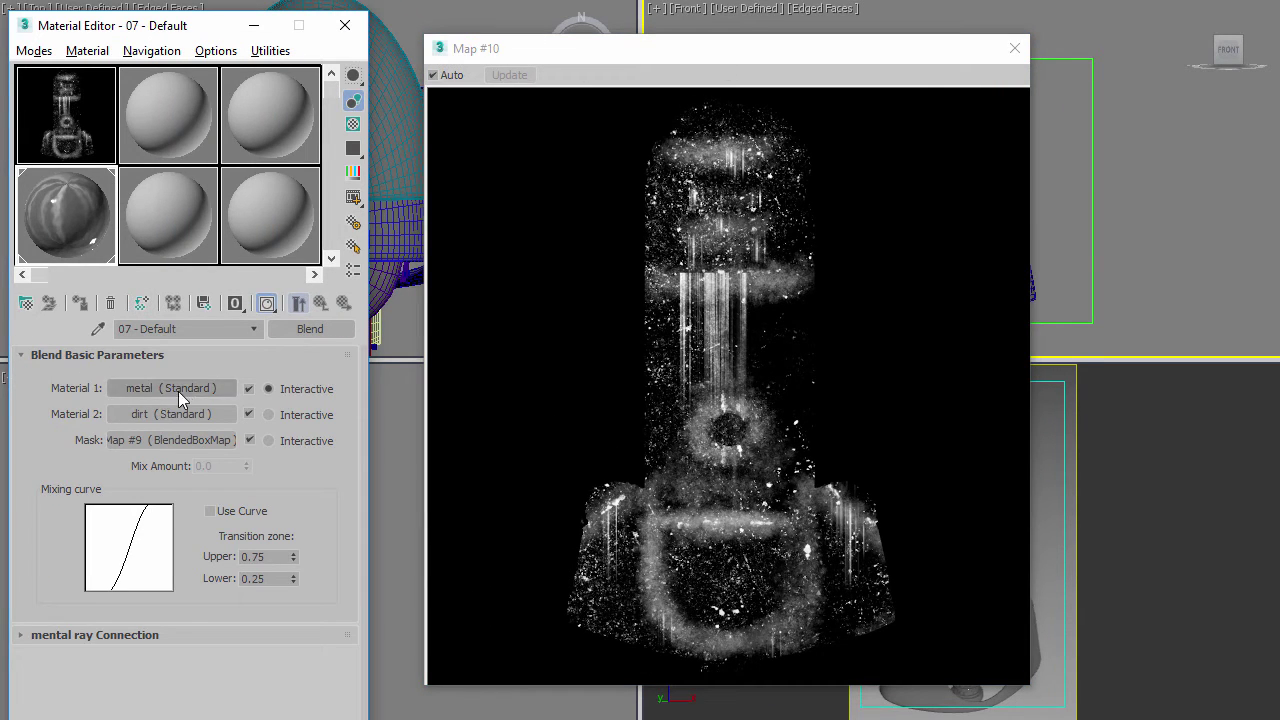
pyautogui.click(164, 418)
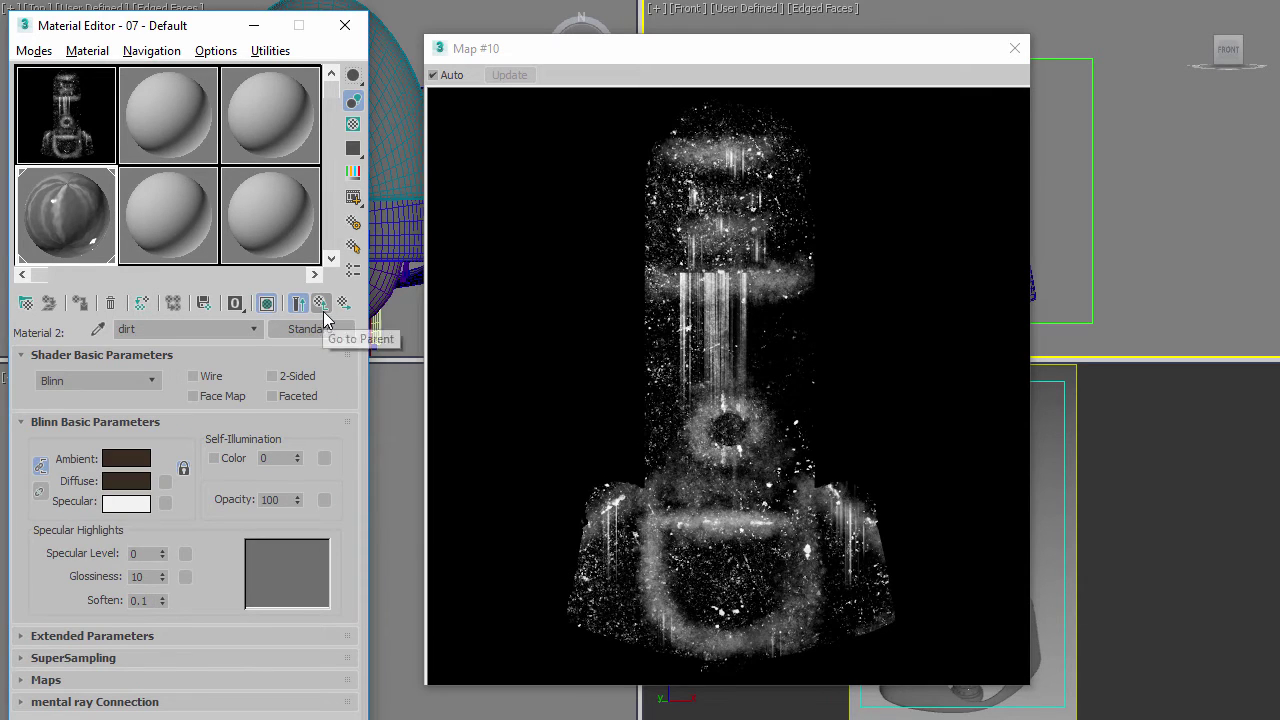
pyautogui.click(321, 304)
pyautogui.click(152, 442)
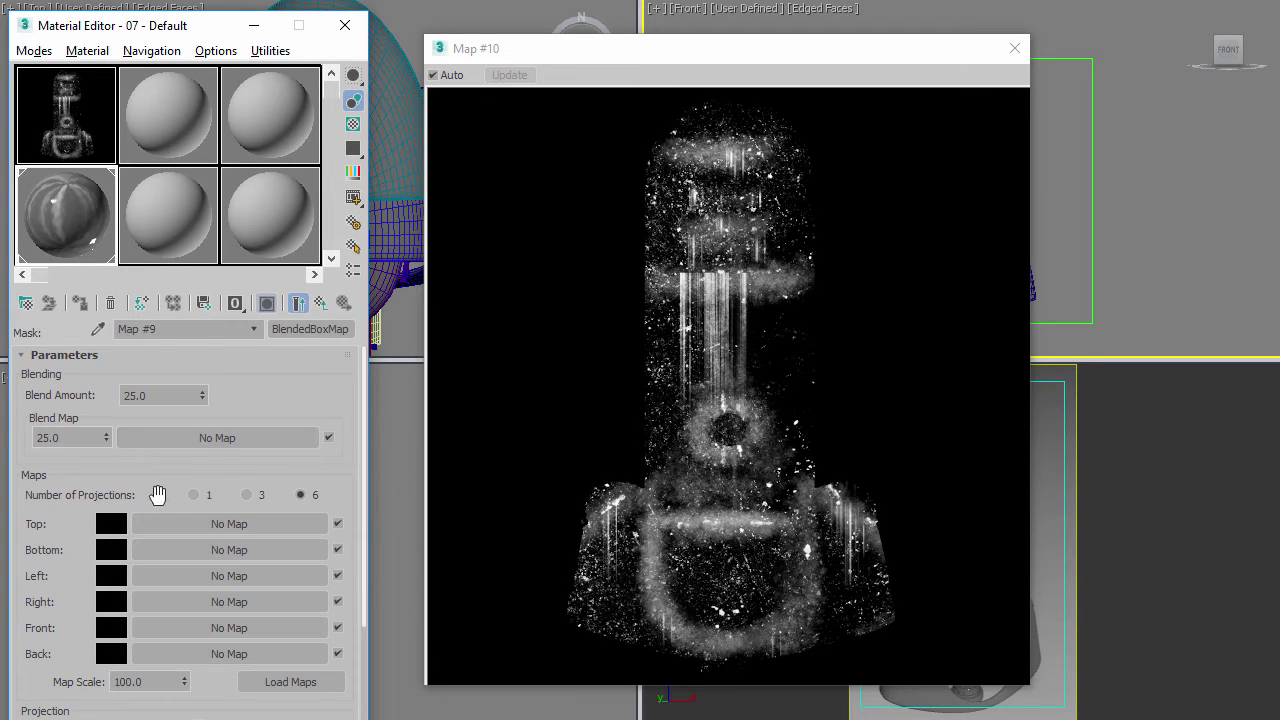
pyautogui.click(58, 137)
pyautogui.click(1015, 48)
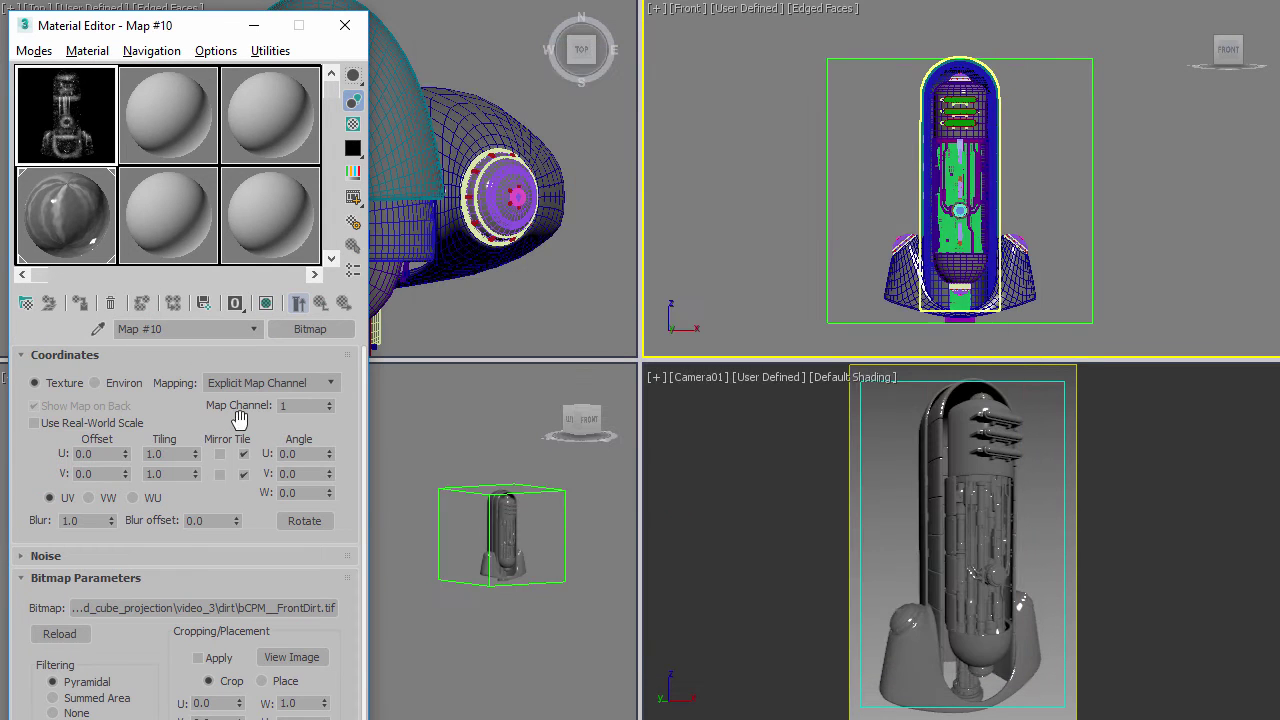
# Place Map #10 (bCPM__FrontDirt.tif) into the BlendedBoxMap's Front slot
pyautogui.click(67, 102)
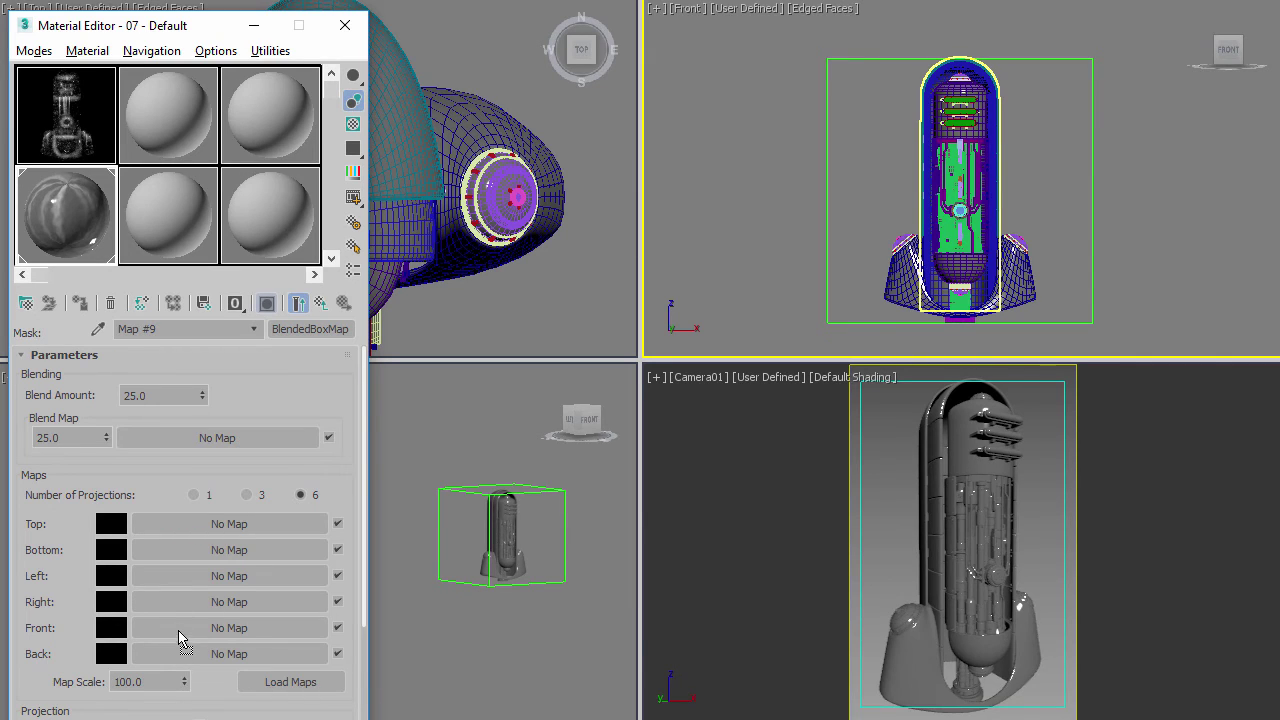
pyautogui.moveTo(180, 636); pyautogui.dragTo(180, 636)
pyautogui.click(160, 487)
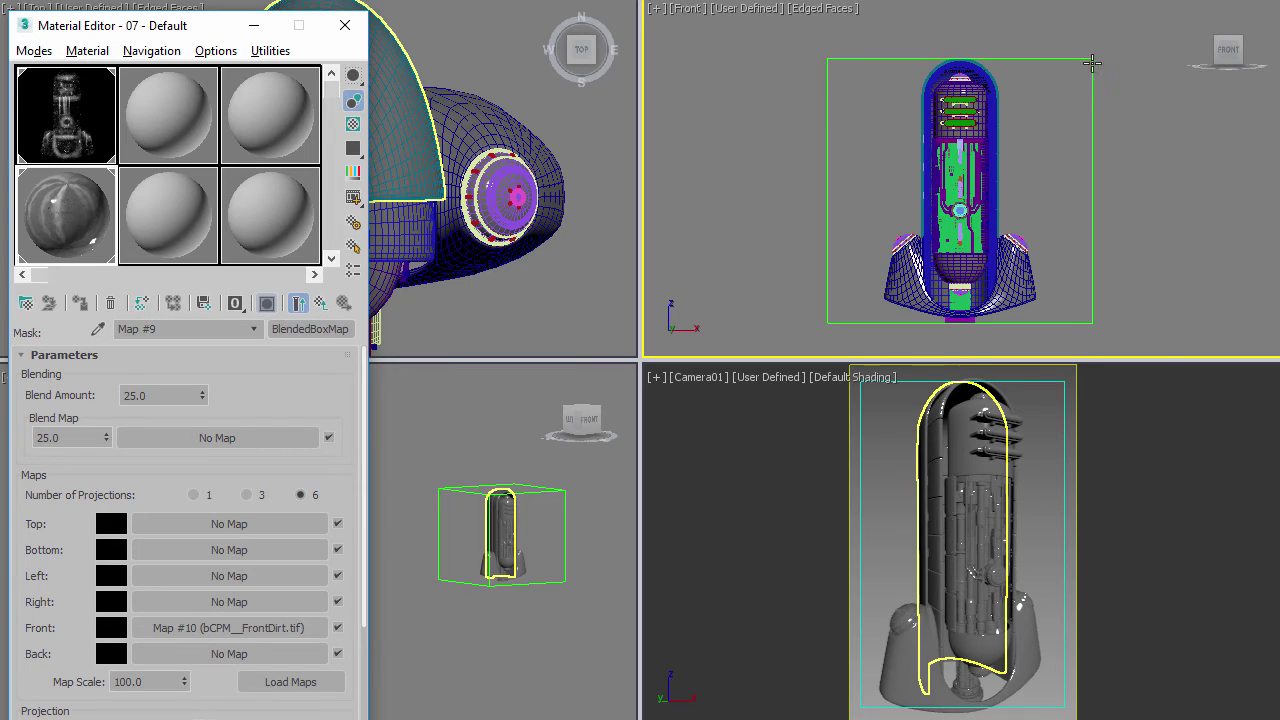
pyautogui.moveTo(1071, 37); pyautogui.dragTo(1115, 105)
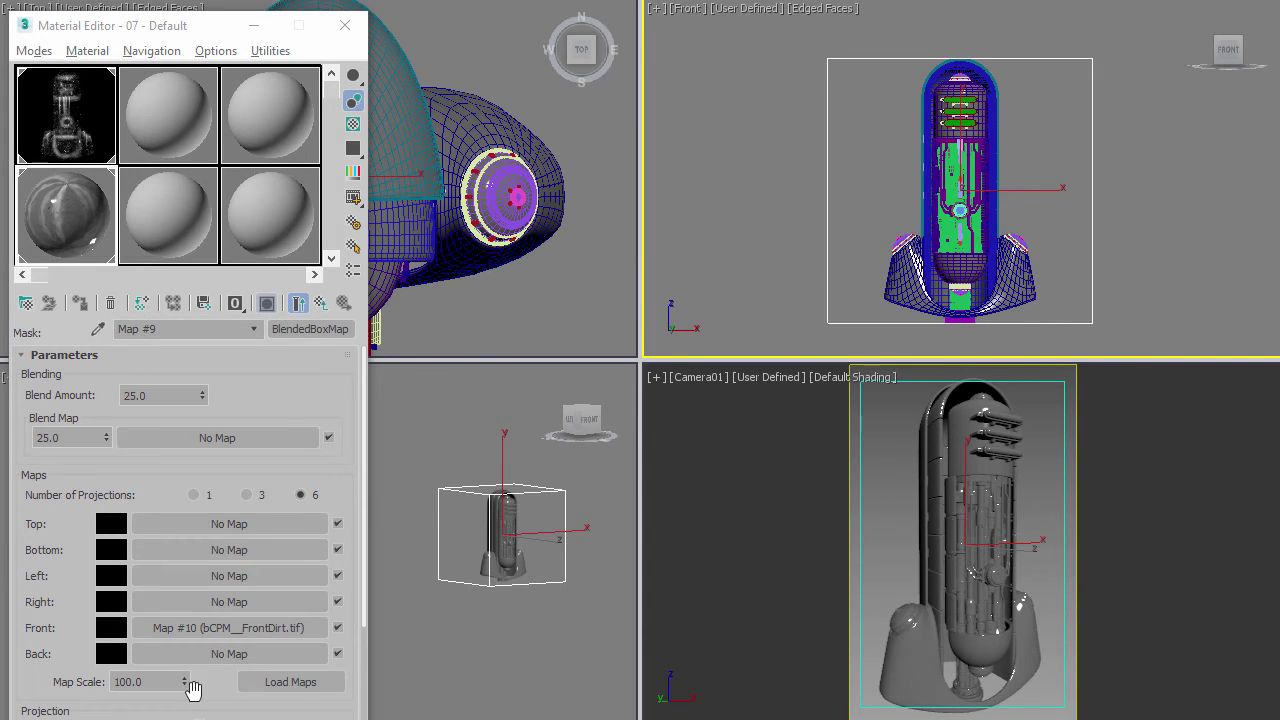
pyautogui.moveTo(210, 686); pyautogui.dragTo(221, 602)
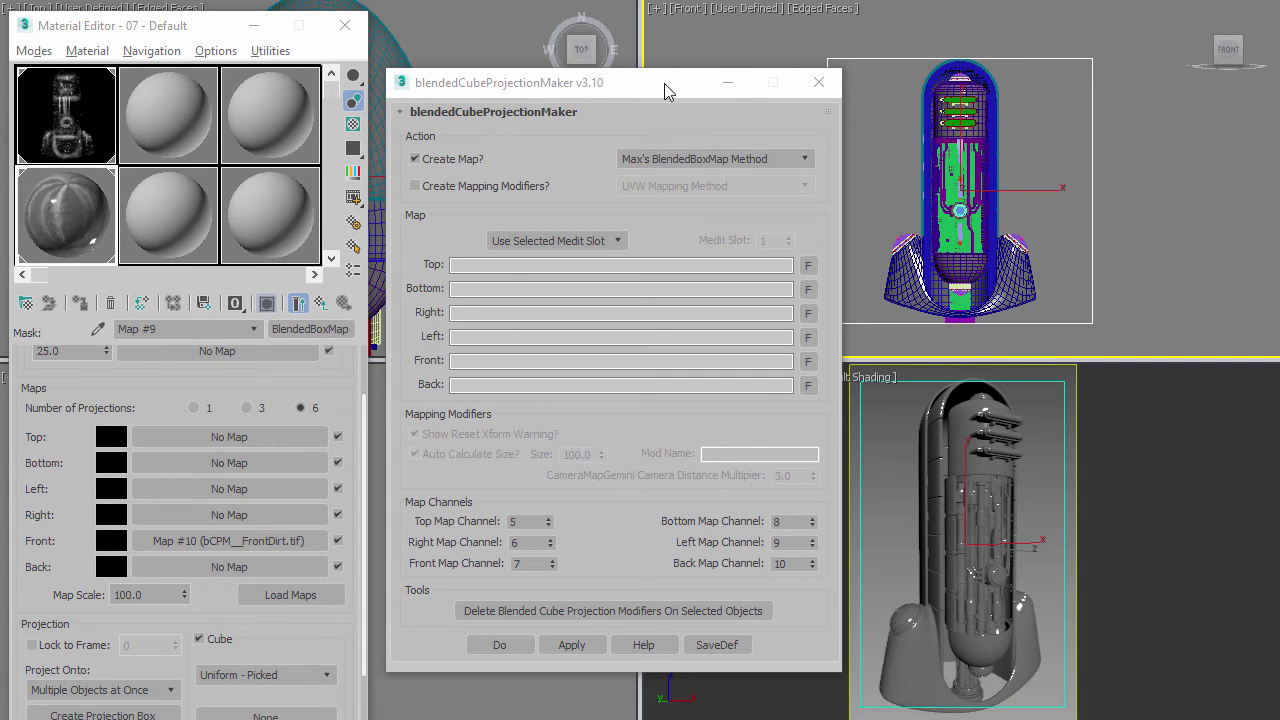
# Move the projection maker left and place the projection manager and template renderer windows at upper right
pyautogui.moveTo(664, 83); pyautogui.dragTo(565, 63)
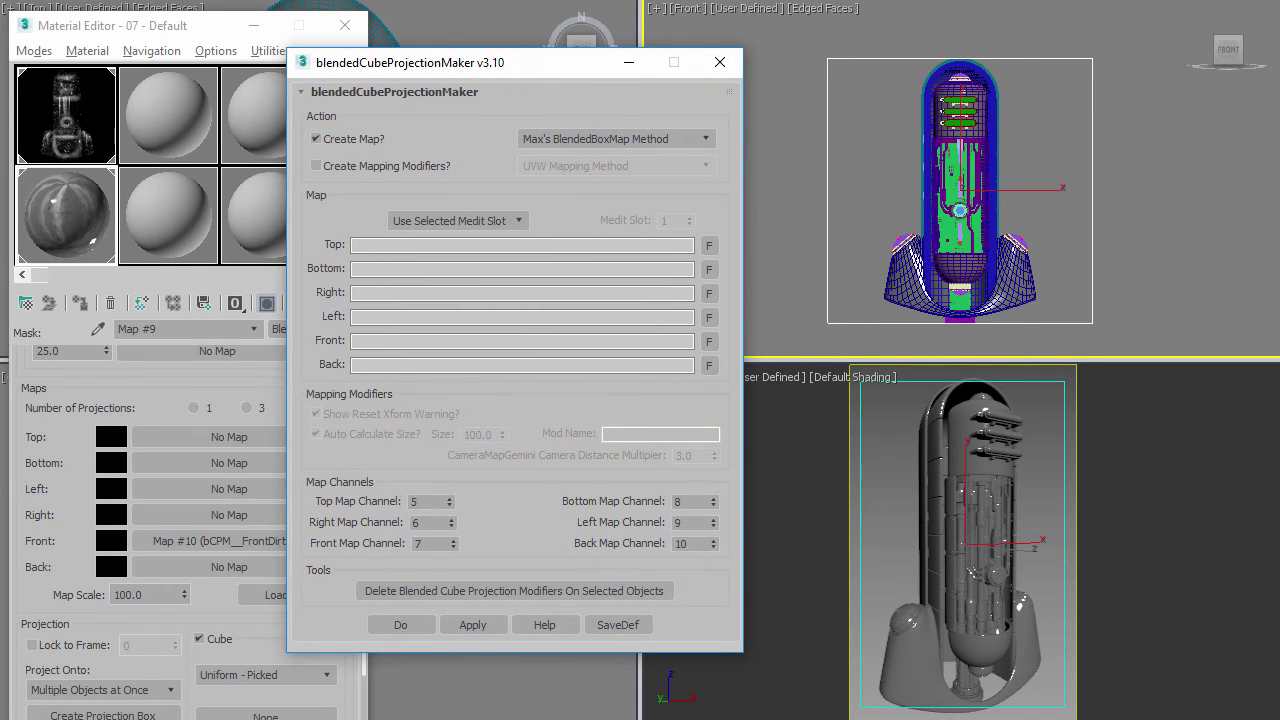
pyautogui.moveTo(446, 58); pyautogui.dragTo(347, 52)
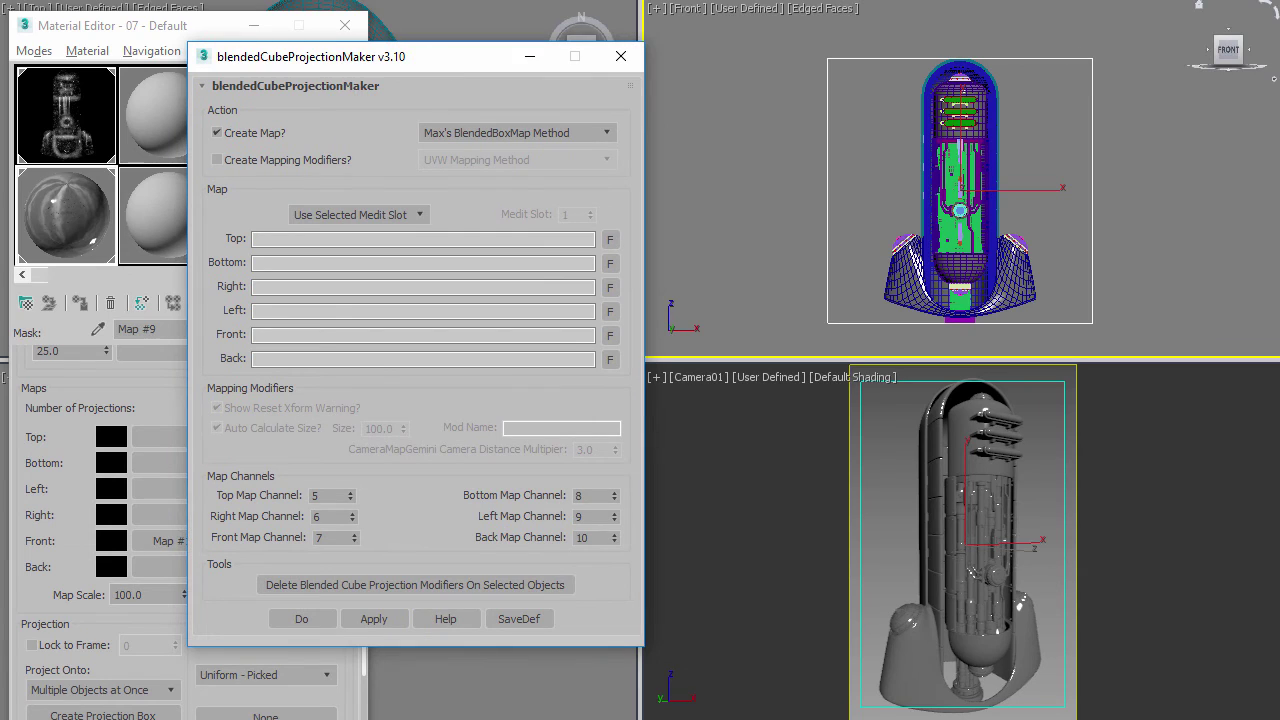
pyautogui.moveTo(383, 234); pyautogui.dragTo(706, 62)
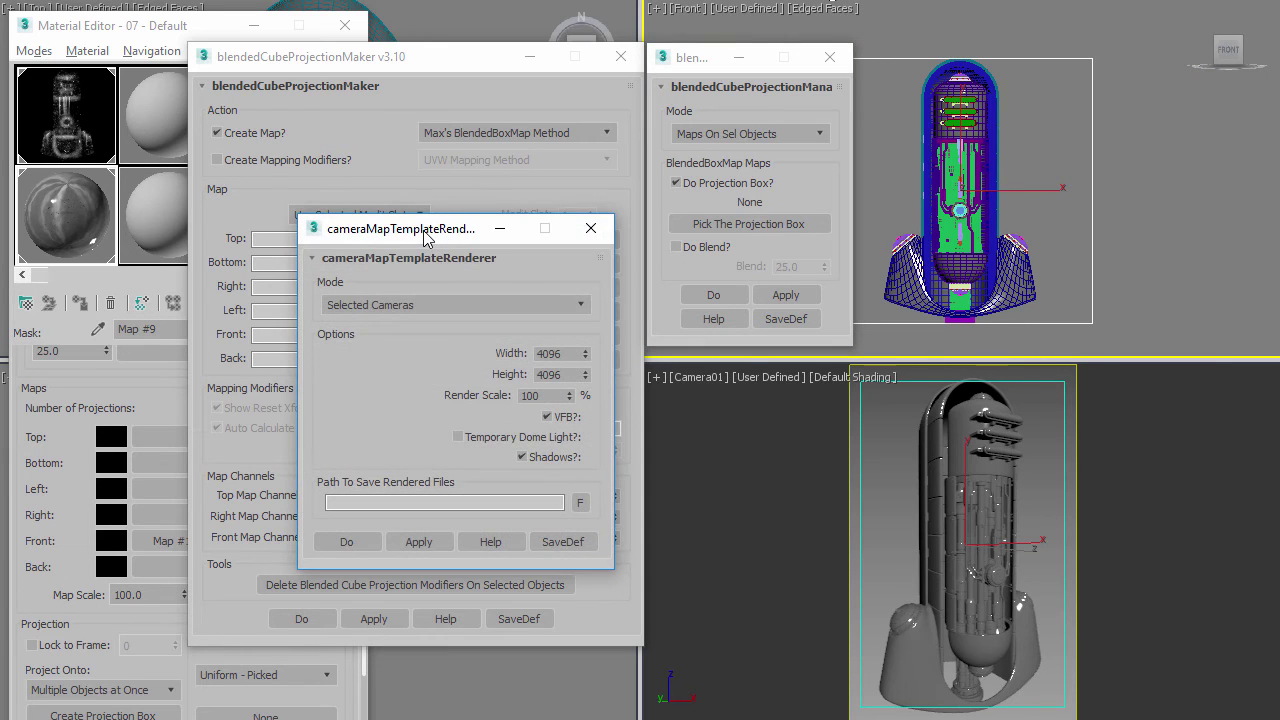
pyautogui.moveTo(436, 230); pyautogui.dragTo(983, 67)
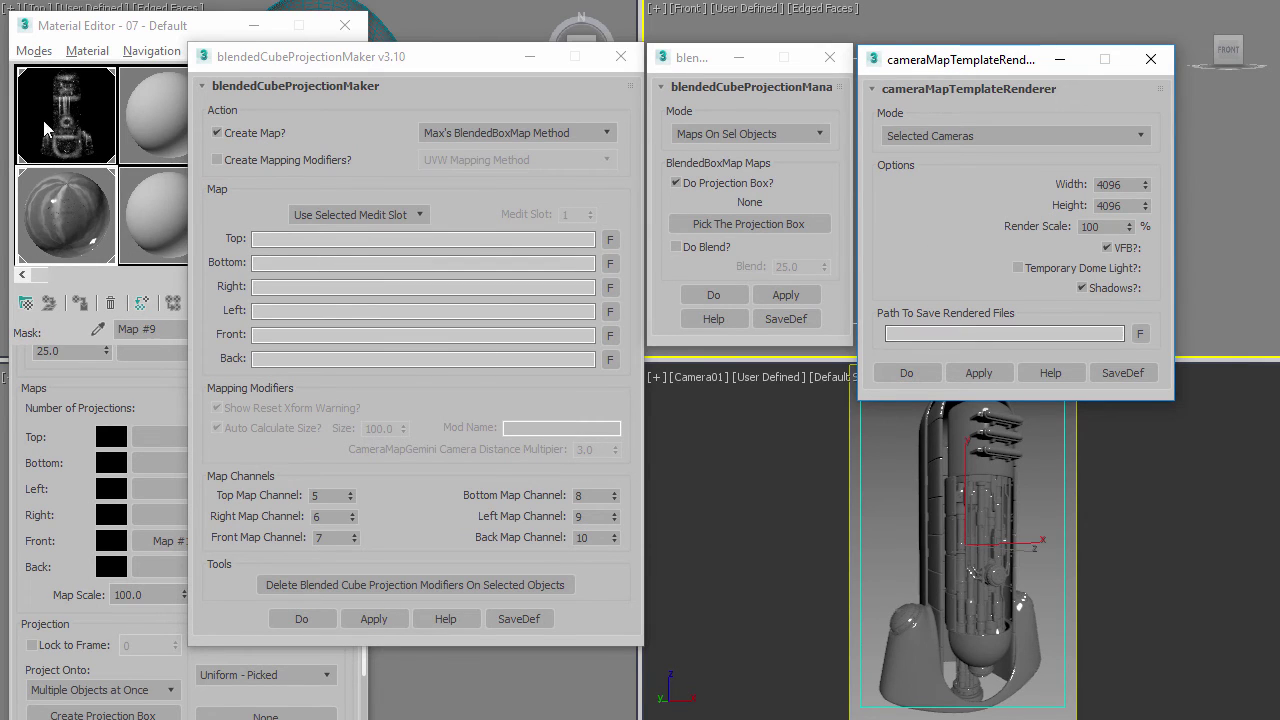
# Scroll down in the Material Editor, then bring the projection maker window forward
pyautogui.click(73, 192)
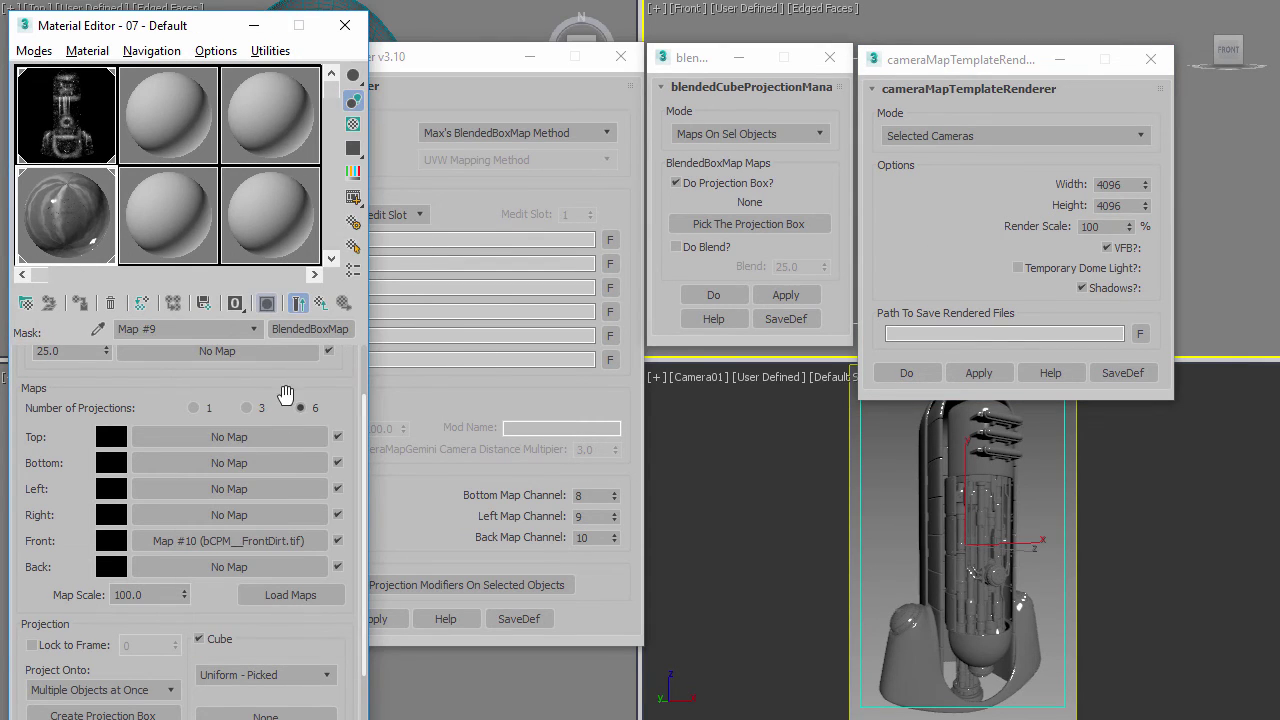
pyautogui.scroll(-4, 250, 612)
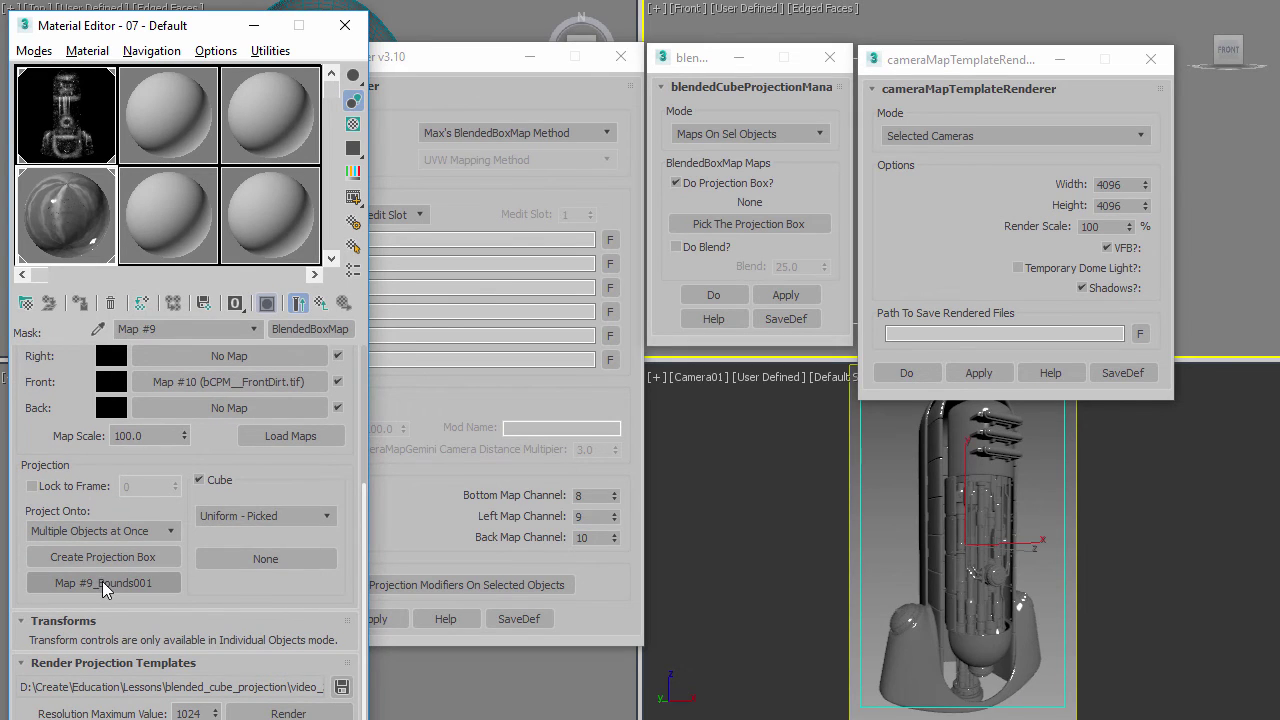
pyautogui.scroll(-3, 203, 590)
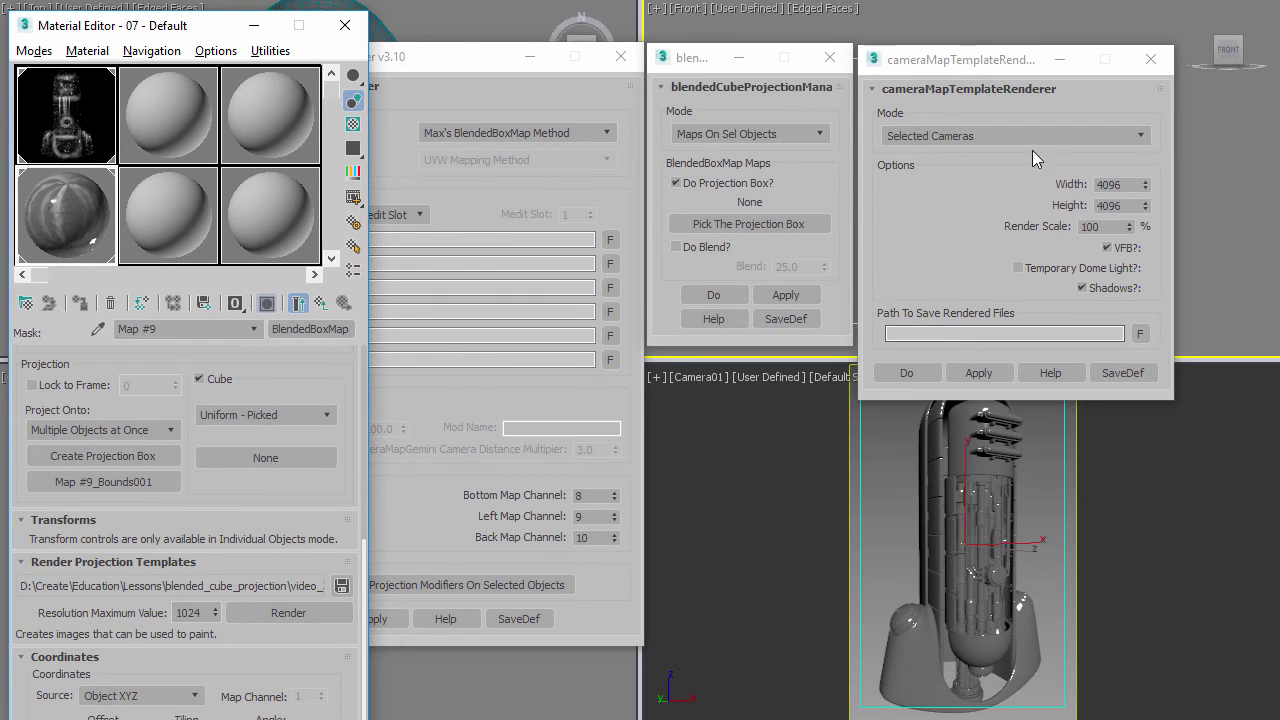
pyautogui.click(451, 61)
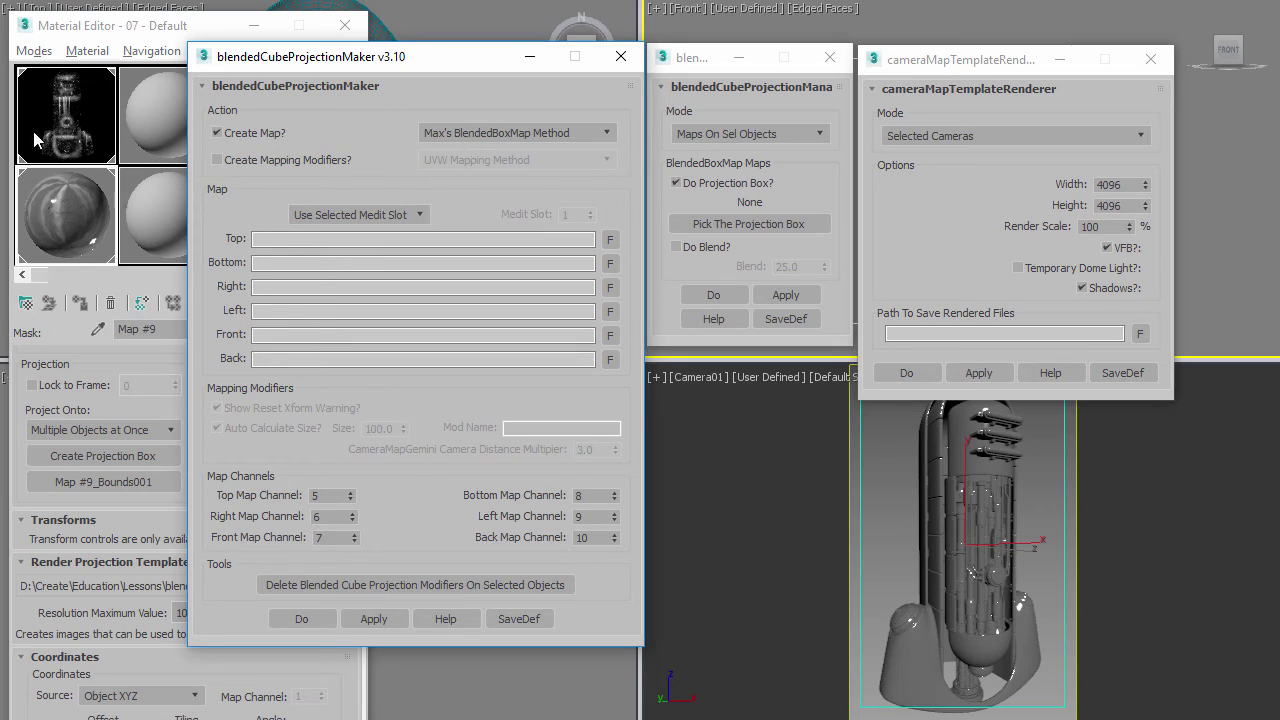
# Use Max's BlendedBoxMap Method for both the maker's creation method and the template renderer's mode
pyautogui.click(461, 137)
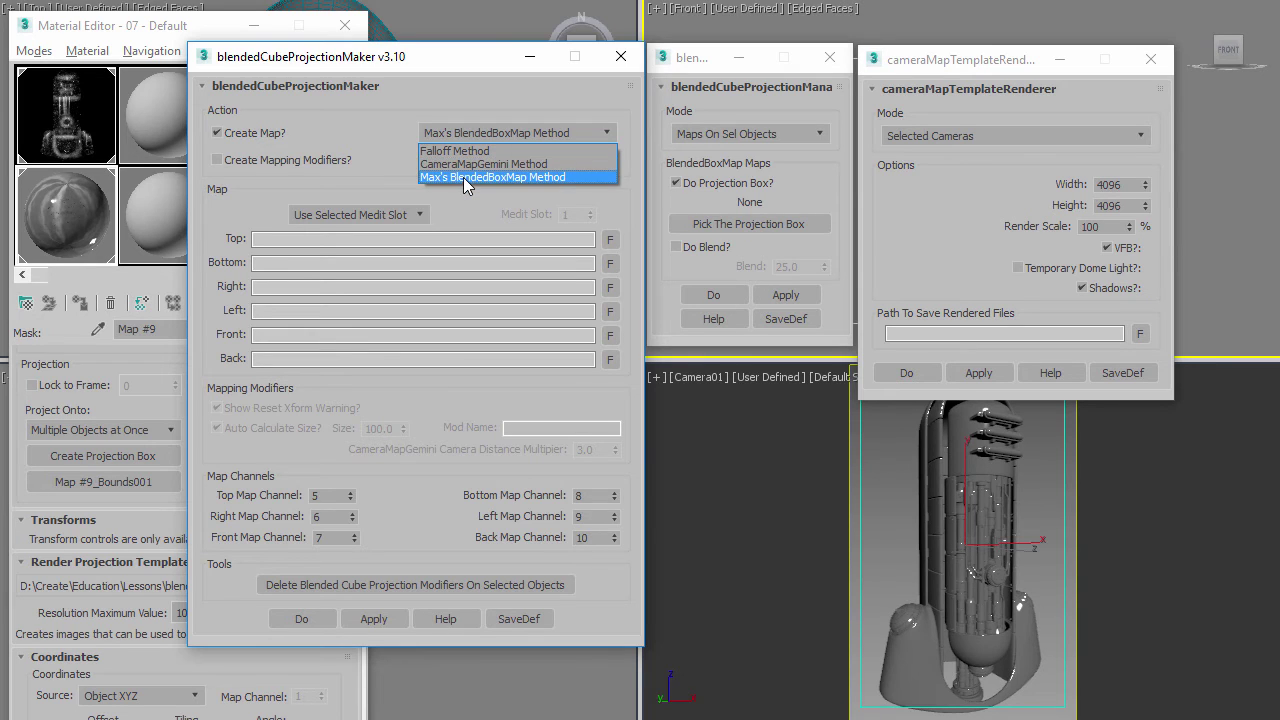
pyautogui.click(463, 177)
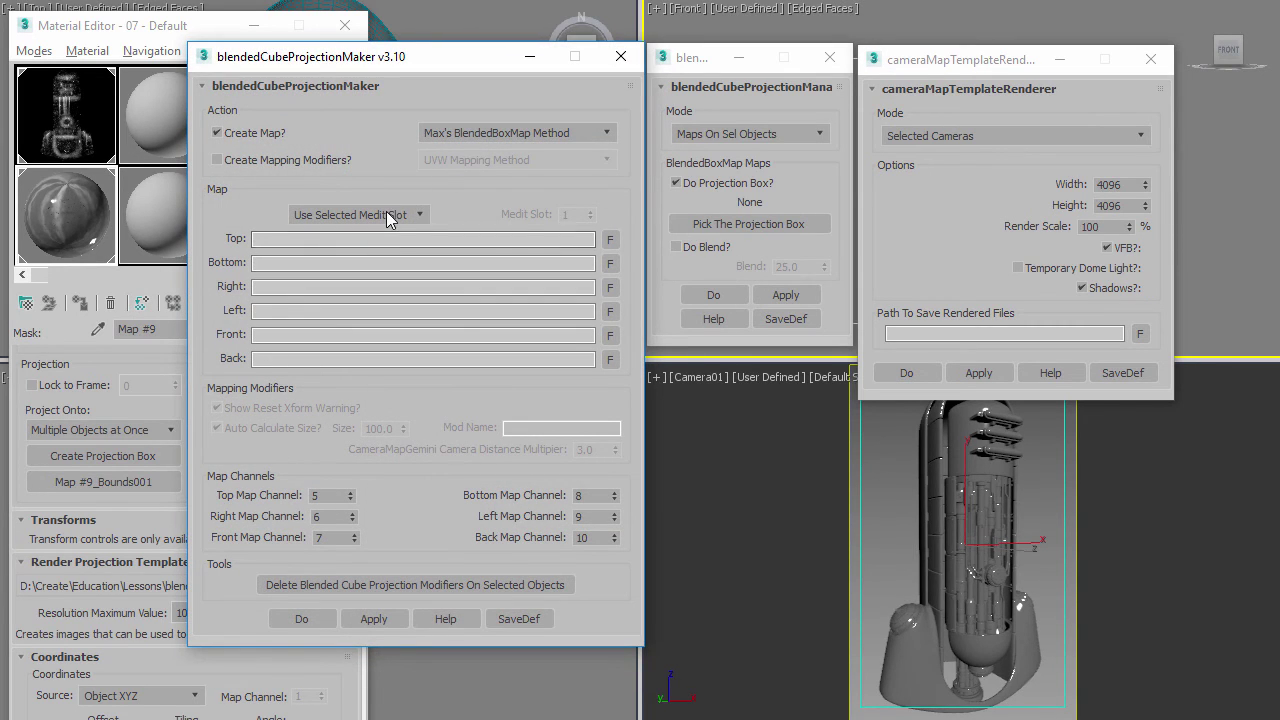
pyautogui.click(1035, 133)
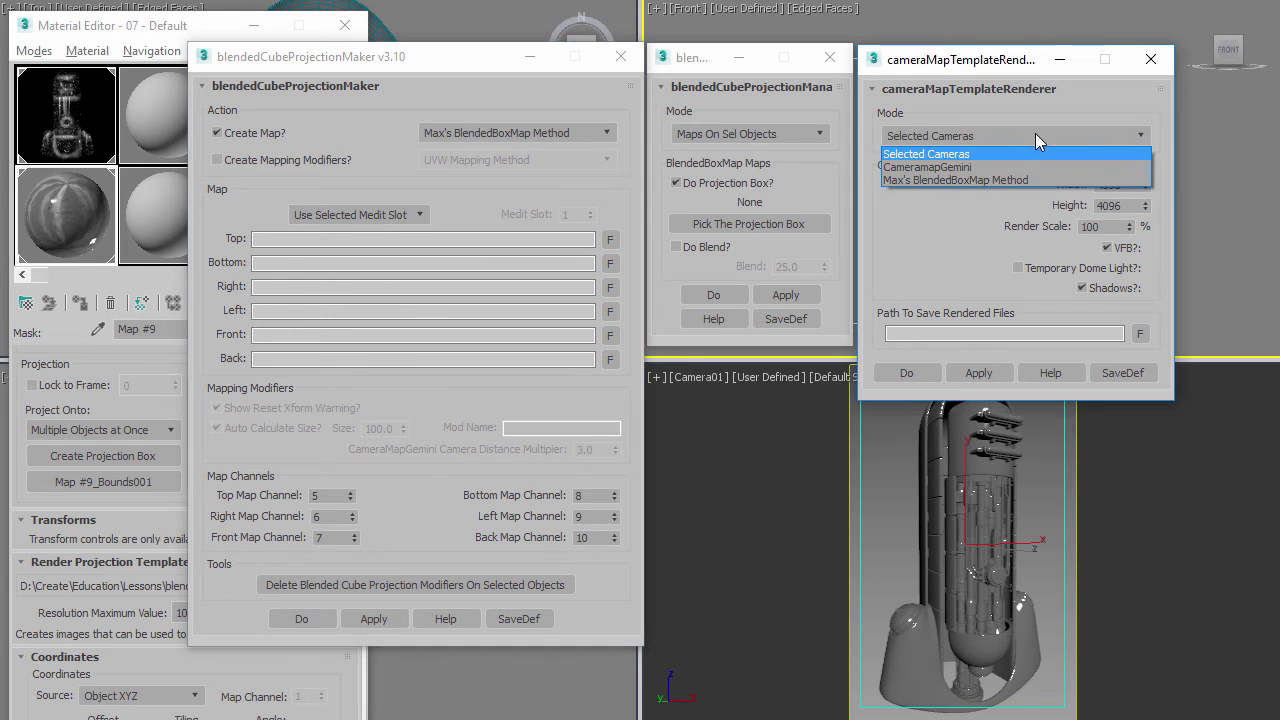
pyautogui.click(973, 180)
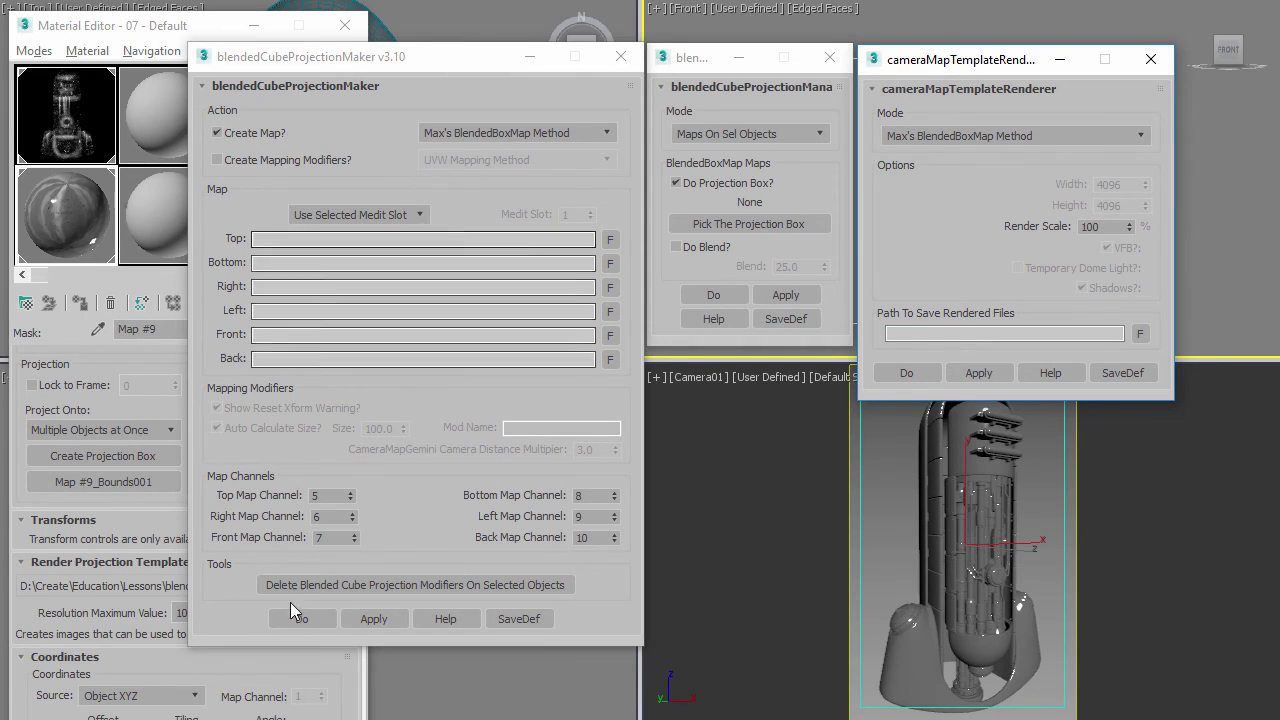
pyautogui.click(57, 214)
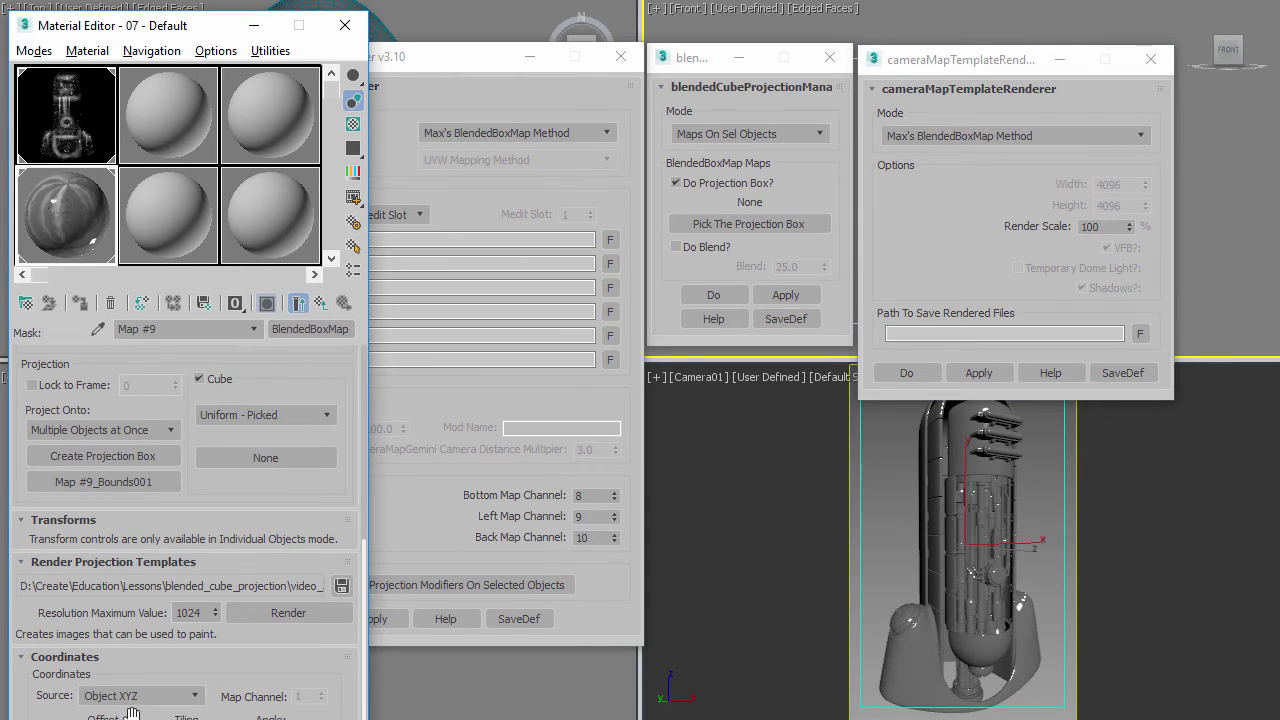
# Tick Do Blend? in blendedCubeProjectionManager so blending runs at 25.0
pyautogui.click(702, 59)
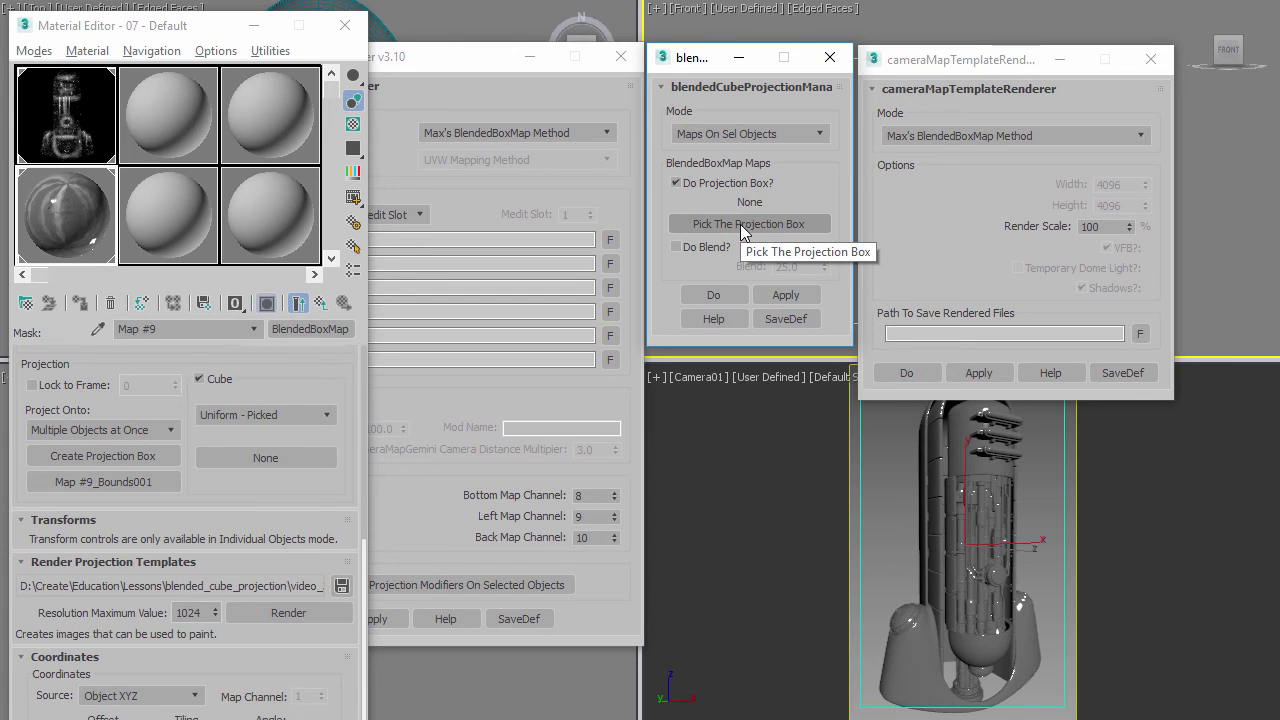
pyautogui.click(699, 246)
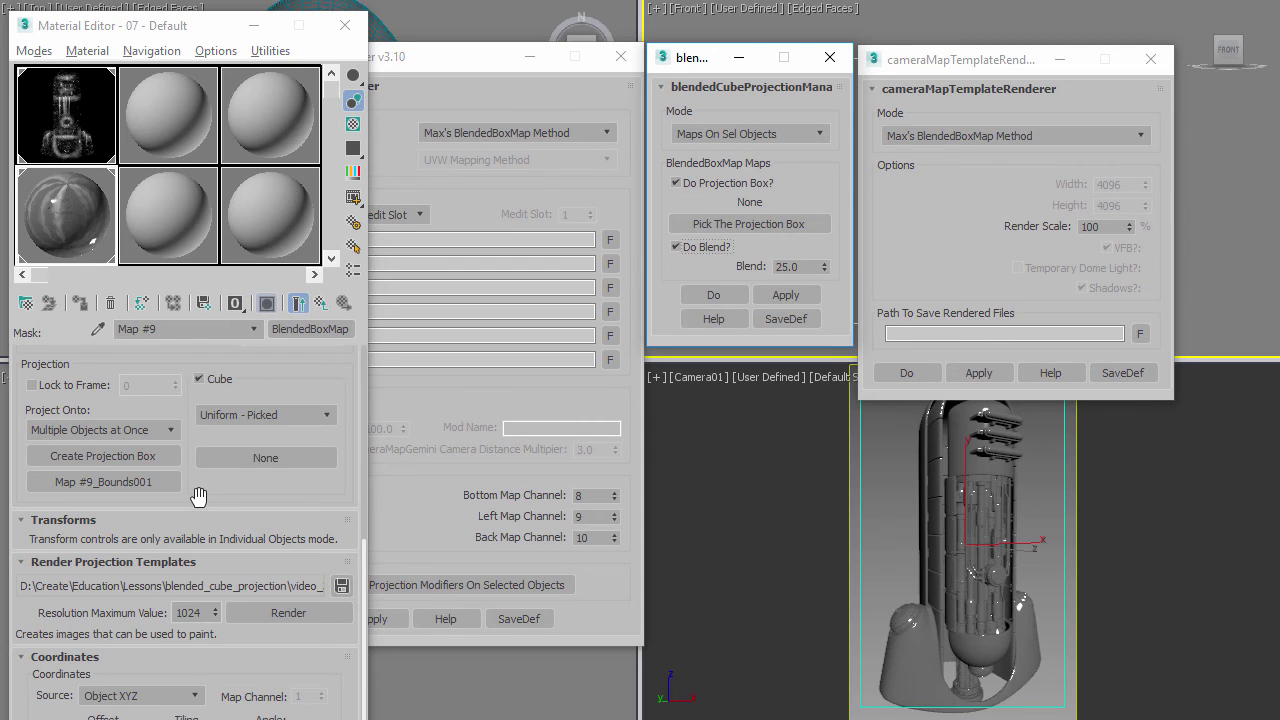
pyautogui.moveTo(190, 495); pyautogui.dragTo(186, 584)
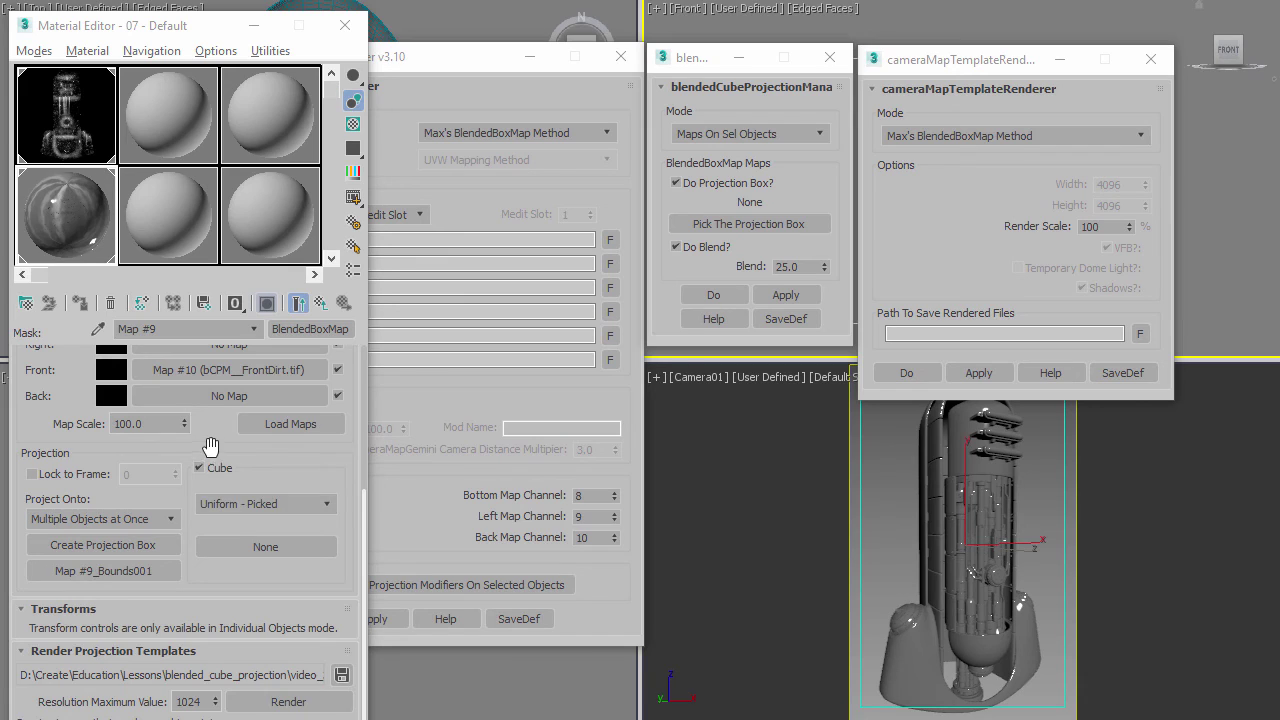
pyautogui.moveTo(210, 446); pyautogui.dragTo(214, 608)
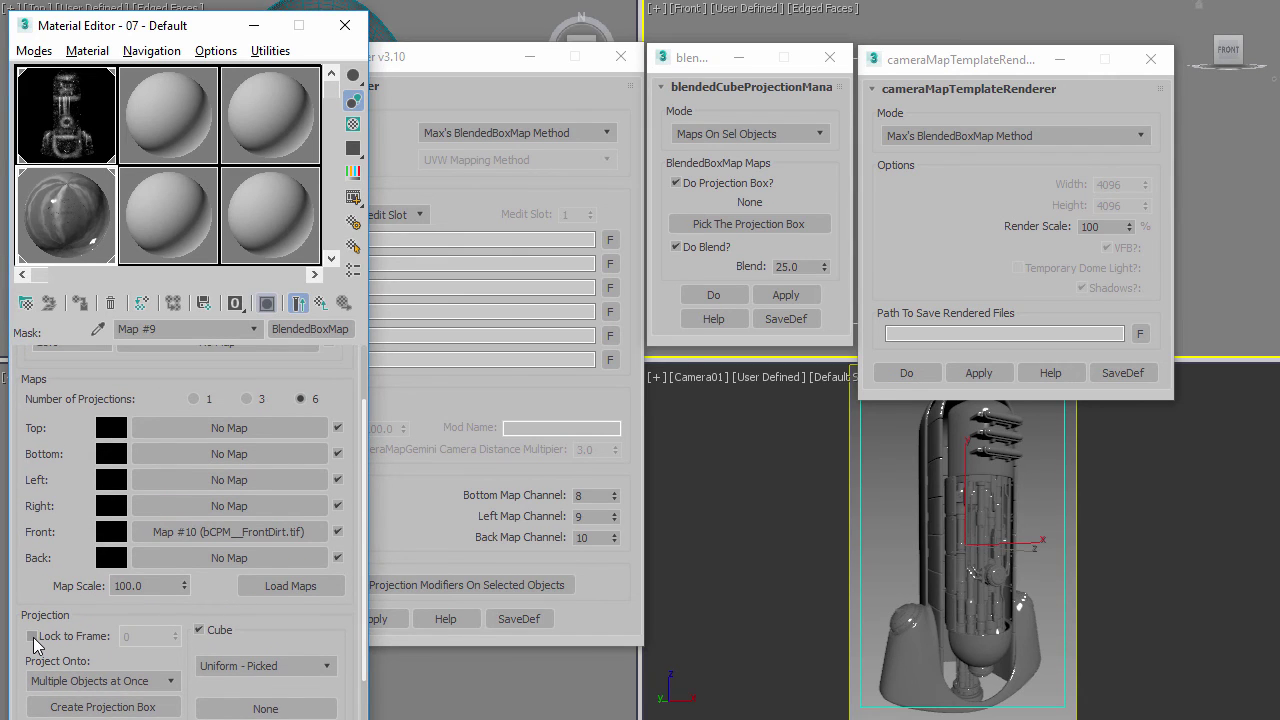
# Tick Lock to Frame in the Projection rollout and close the renderer, manager and maker windows
pyautogui.click(32, 636)
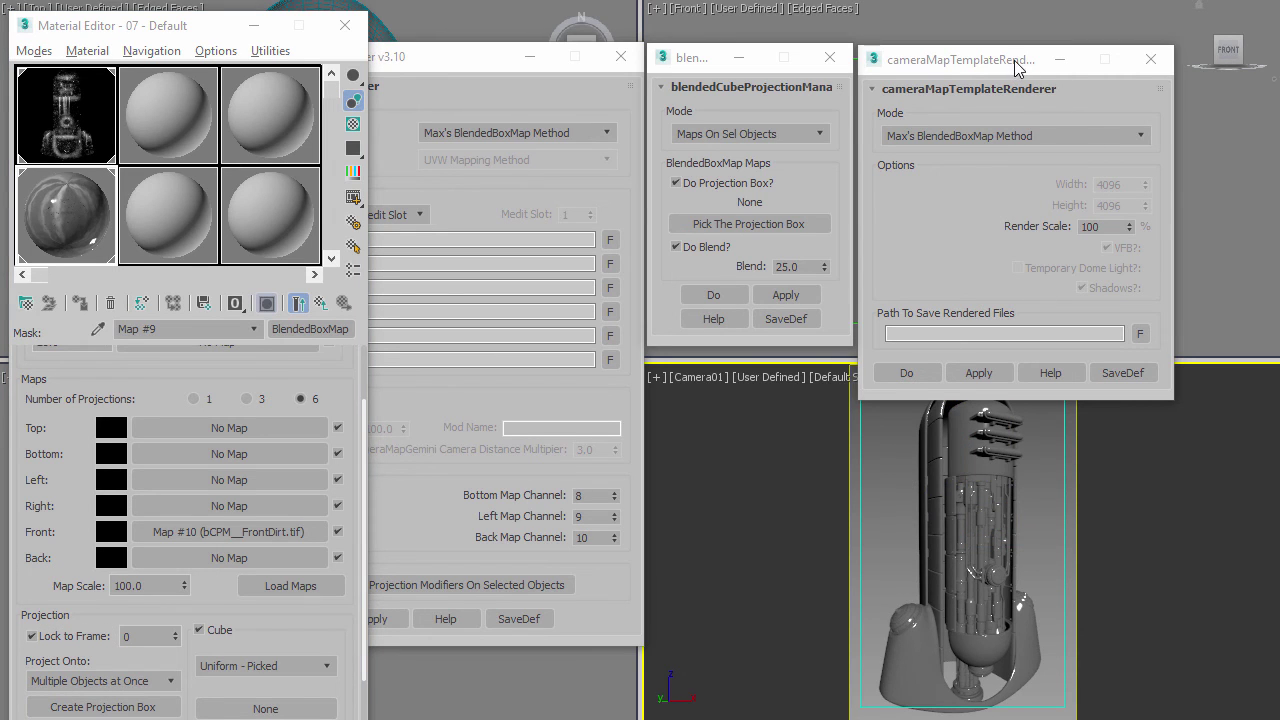
pyautogui.click(1151, 59)
pyautogui.click(830, 57)
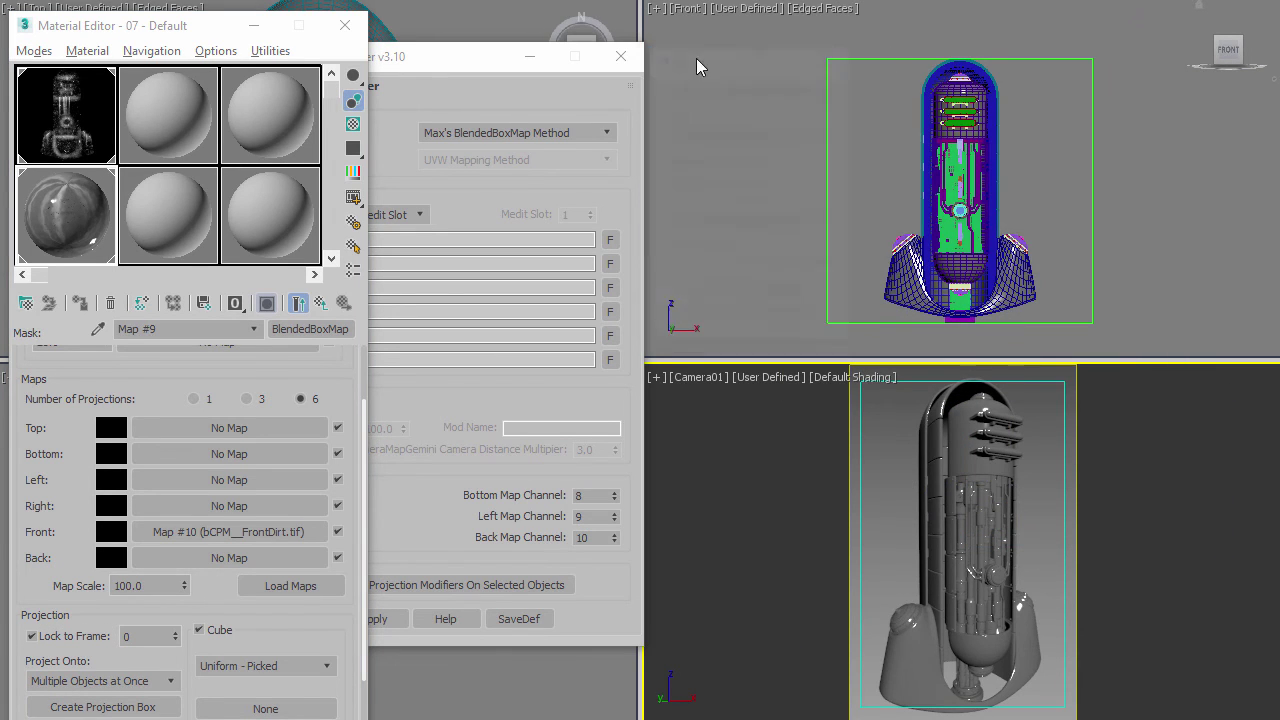
pyautogui.click(621, 56)
pyautogui.click(912, 108)
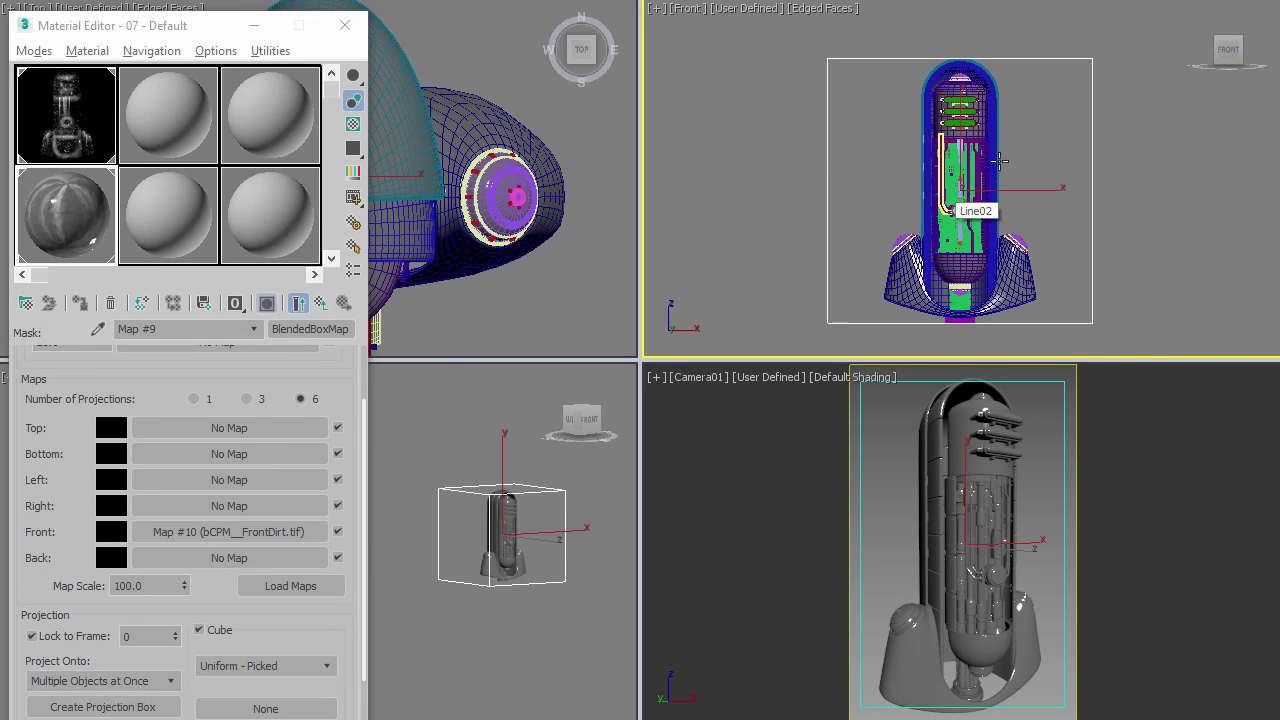
# Deselect the tank, edit the Lock to Frame value, then reselect and deselect the tank
pyautogui.click(888, 179)
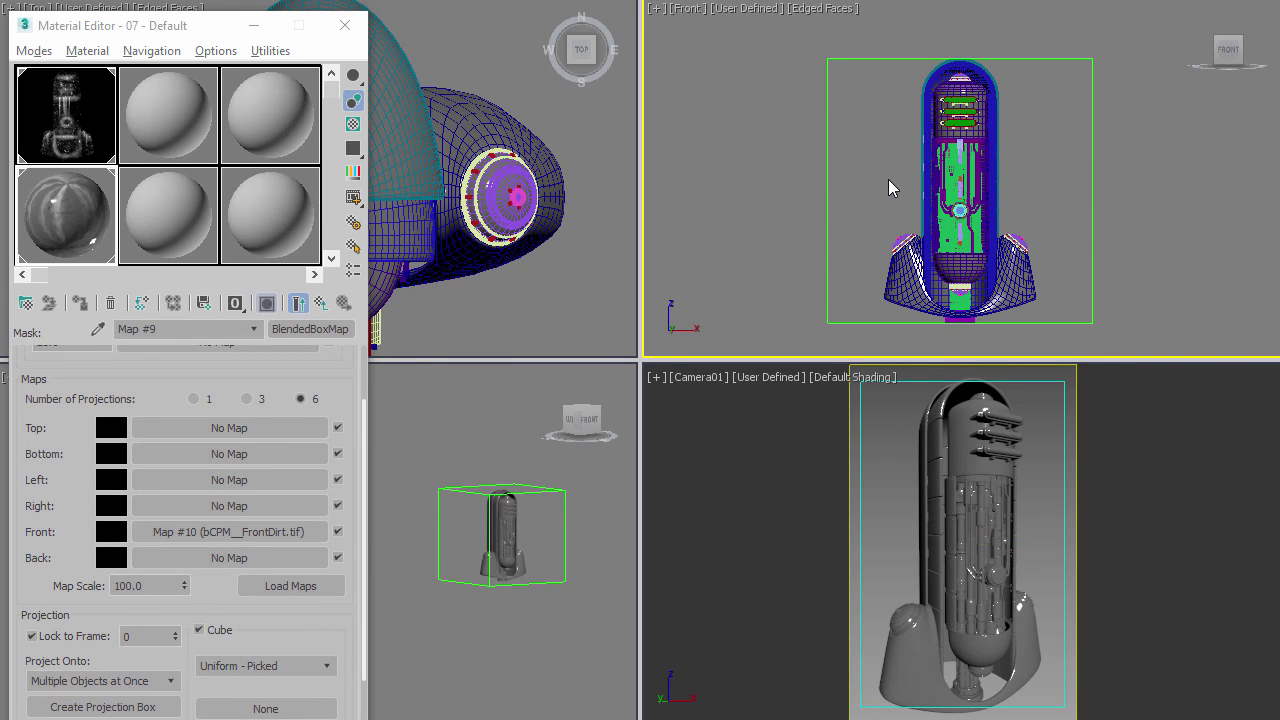
pyautogui.click(131, 638)
pyautogui.rightClick(1117, 126)
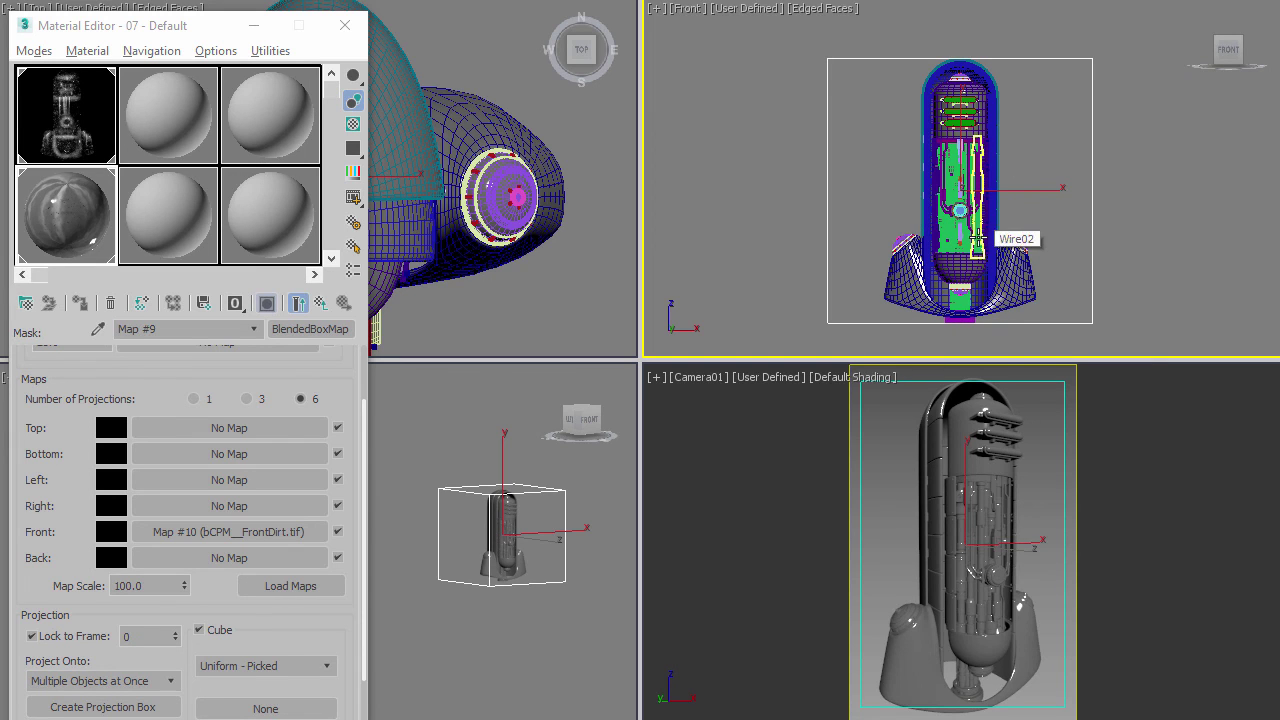
pyautogui.moveTo(1056, 32); pyautogui.dragTo(1113, 136)
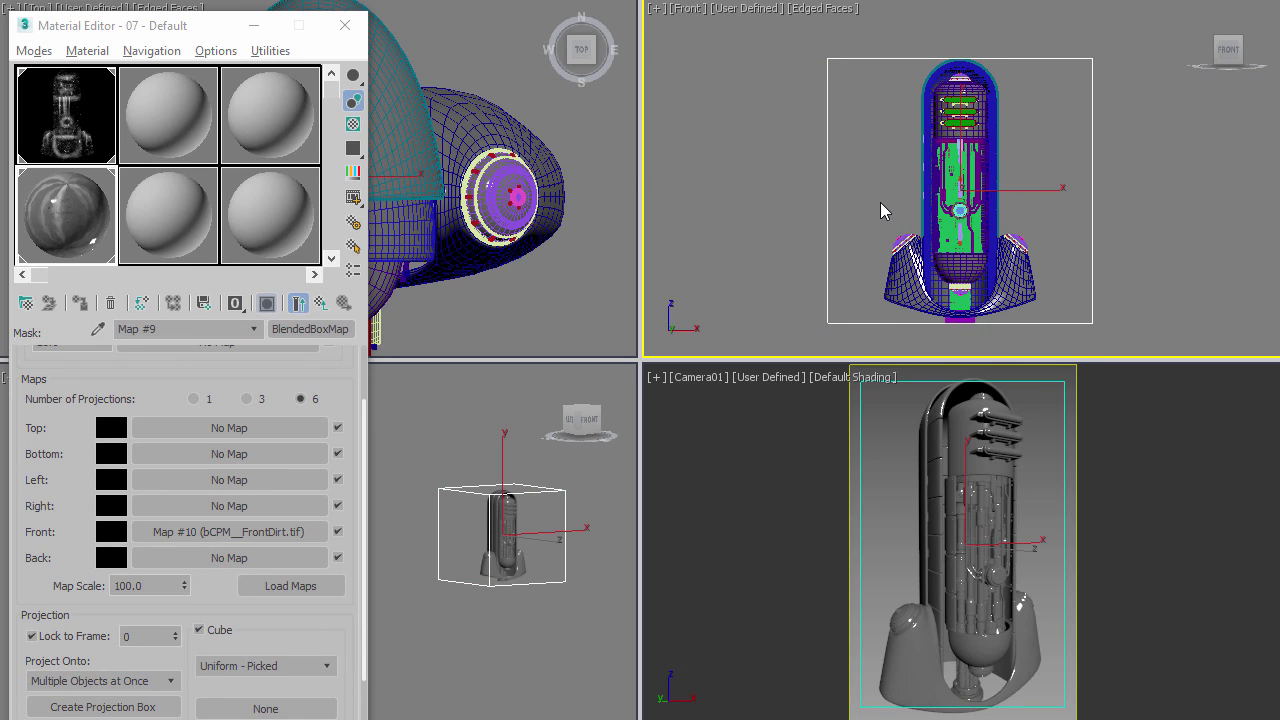
pyautogui.moveTo(1176, 153); pyautogui.dragTo(1062, 160)
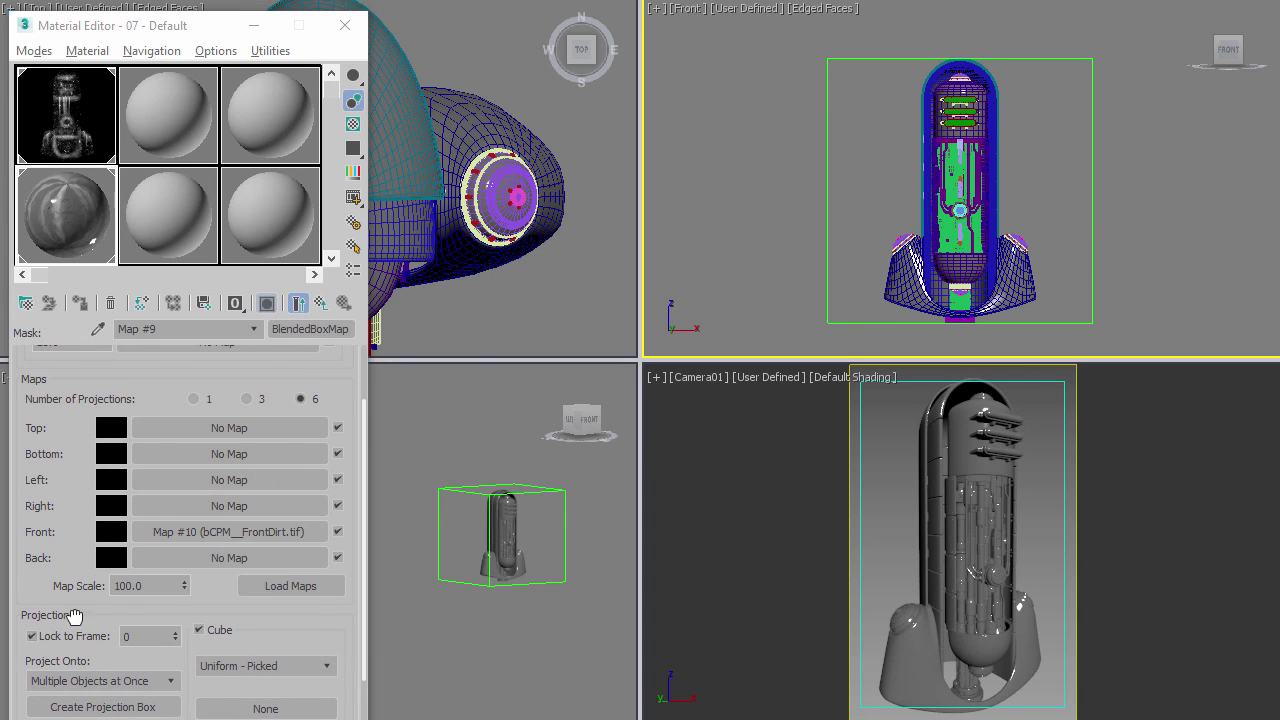
pyautogui.moveTo(75, 615); pyautogui.dragTo(110, 443)
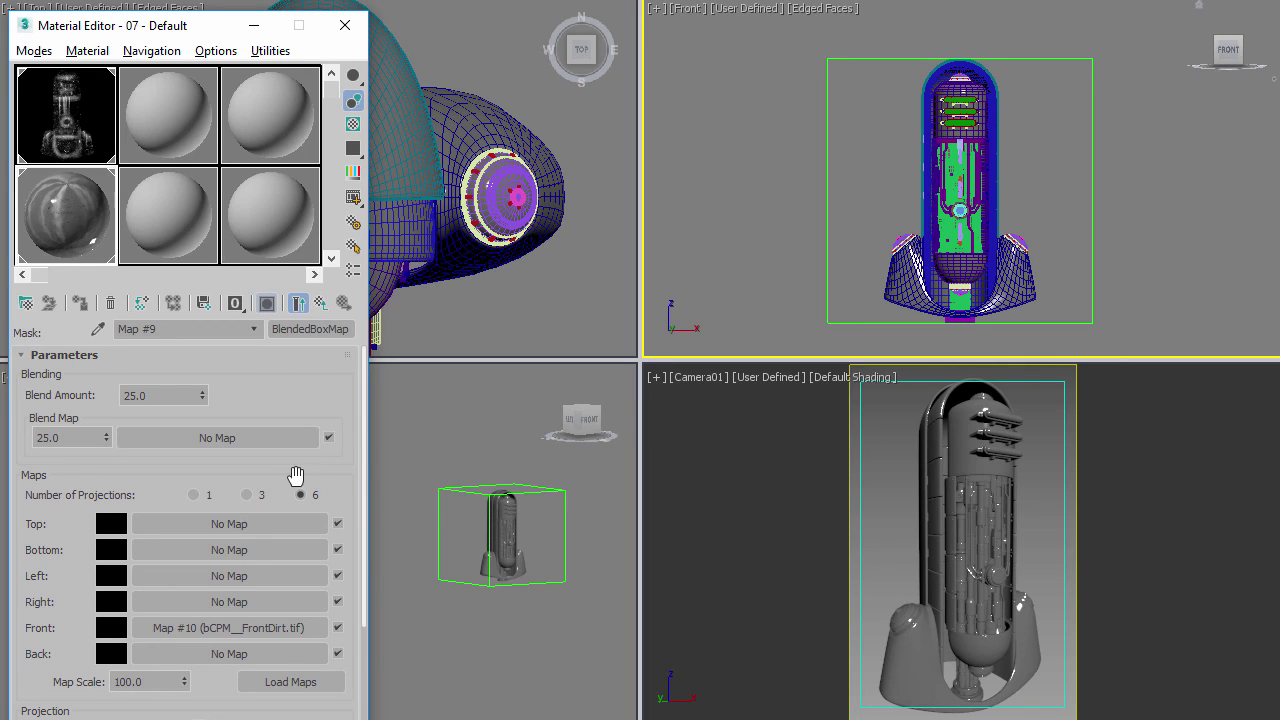
pyautogui.scroll(-5, 289, 469)
pyautogui.scroll(5, 260, 485)
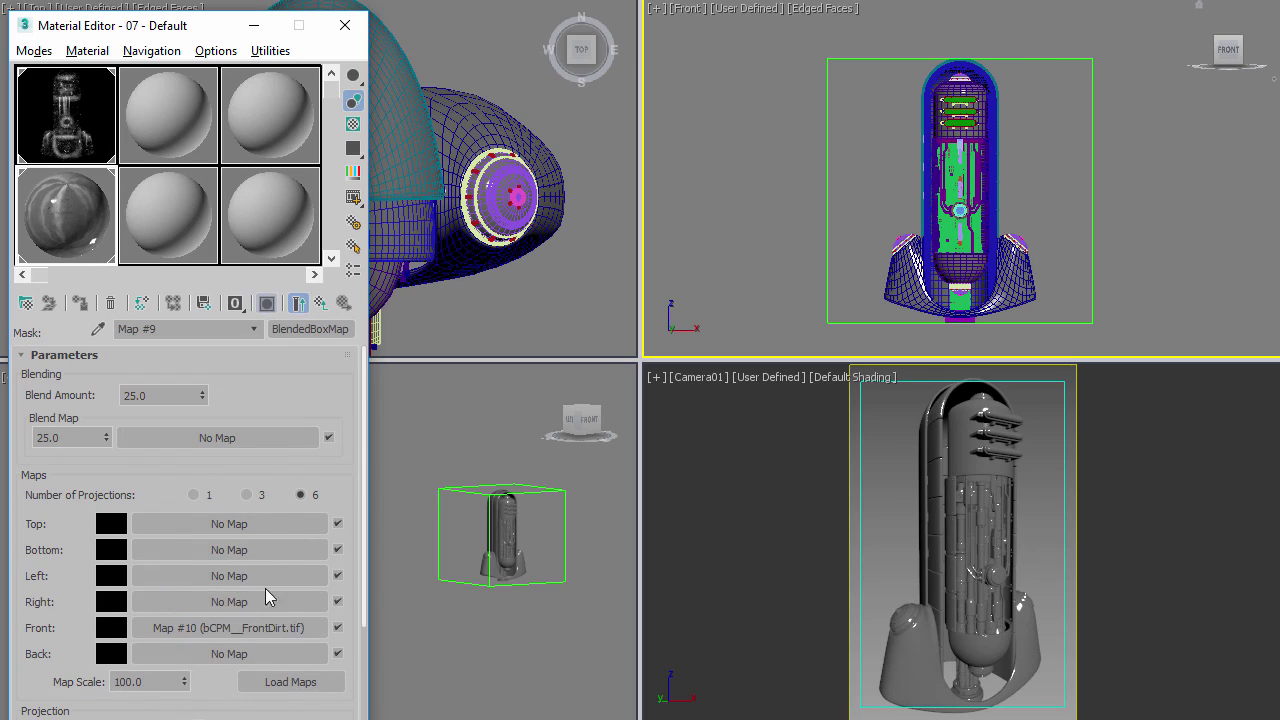